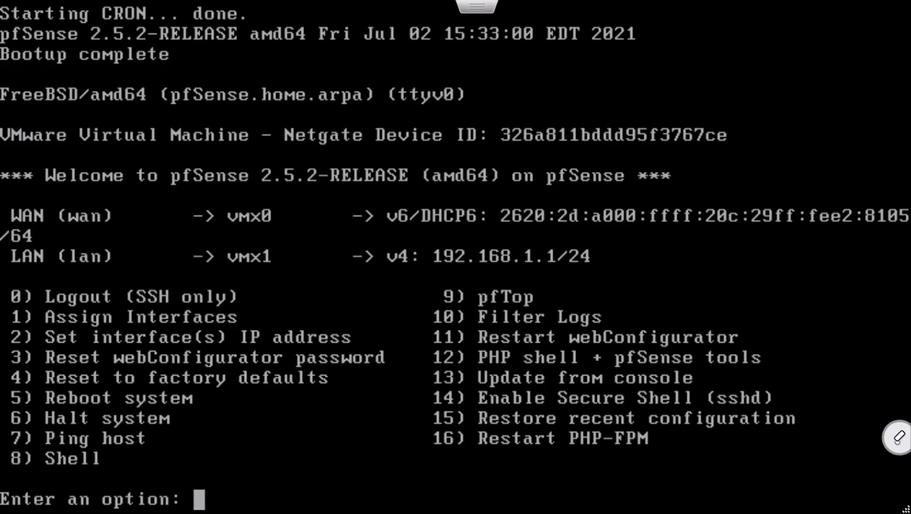
- Review the planned addresses in the notes, then start configuring the WAN interface's IP address without DHCP for IPv4
key("alt+Tab")
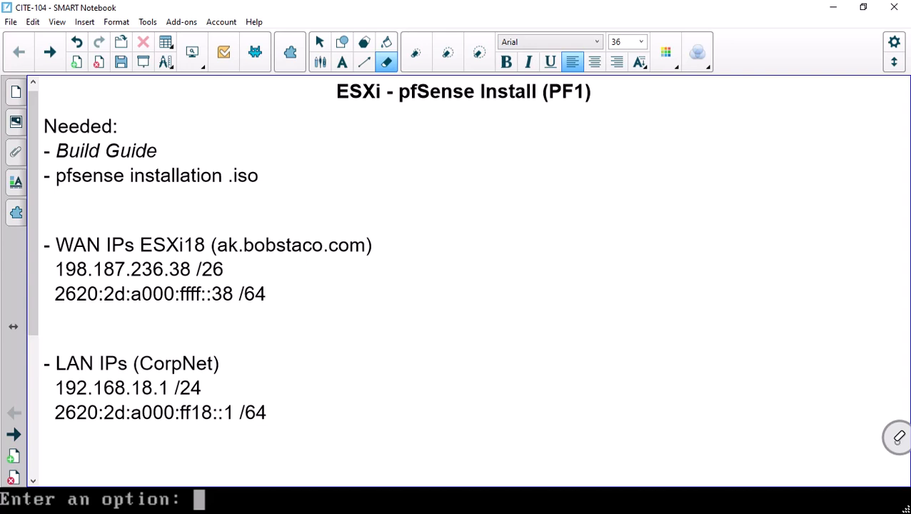
key("alt+Tab")
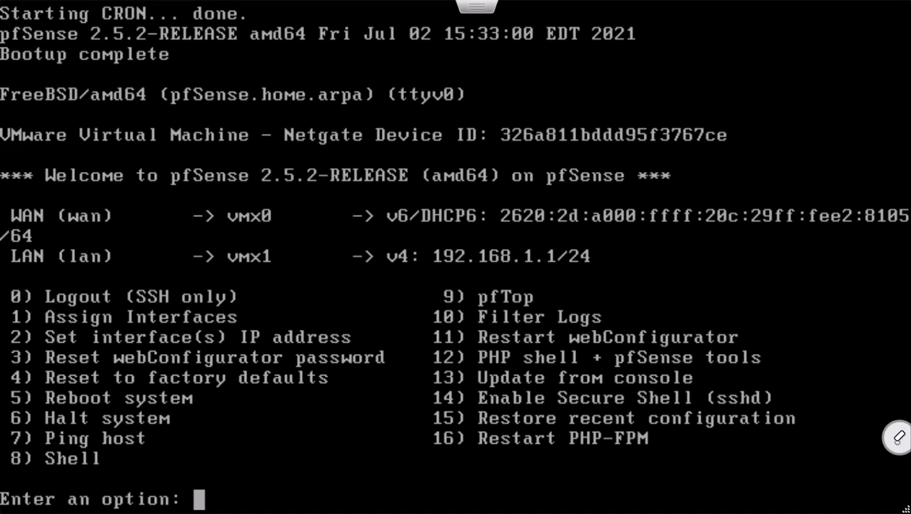
type("2")
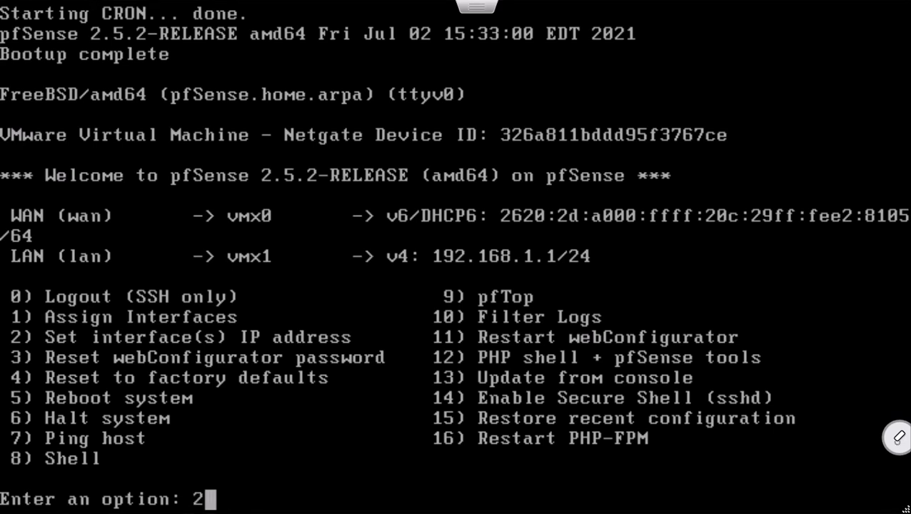
key("Return")
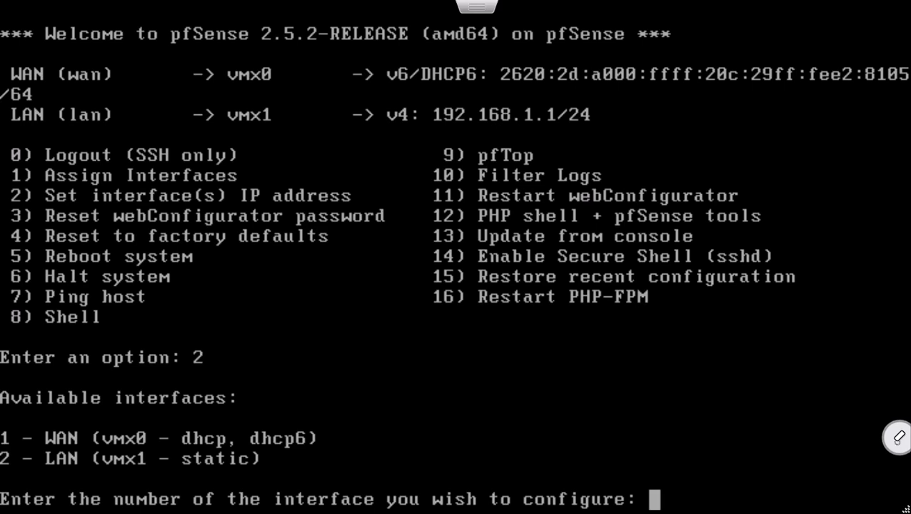
type("1")
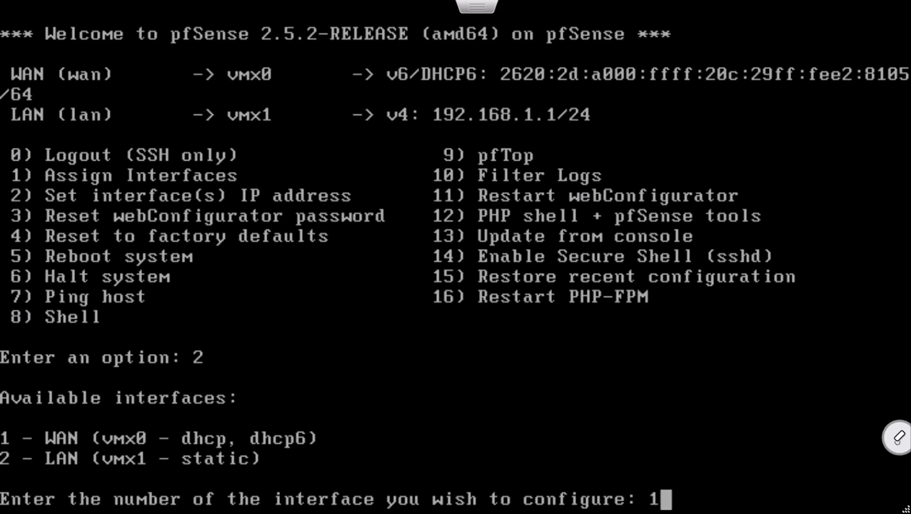
key("Return")
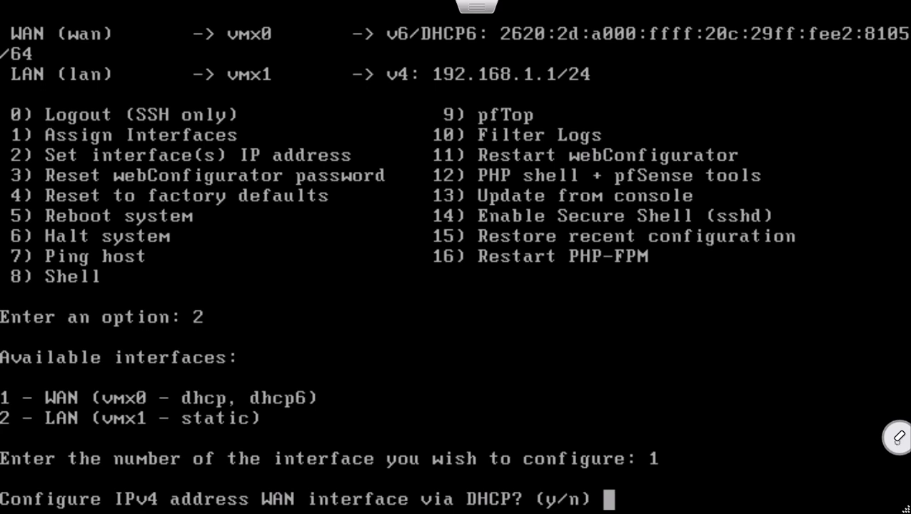
type("n")
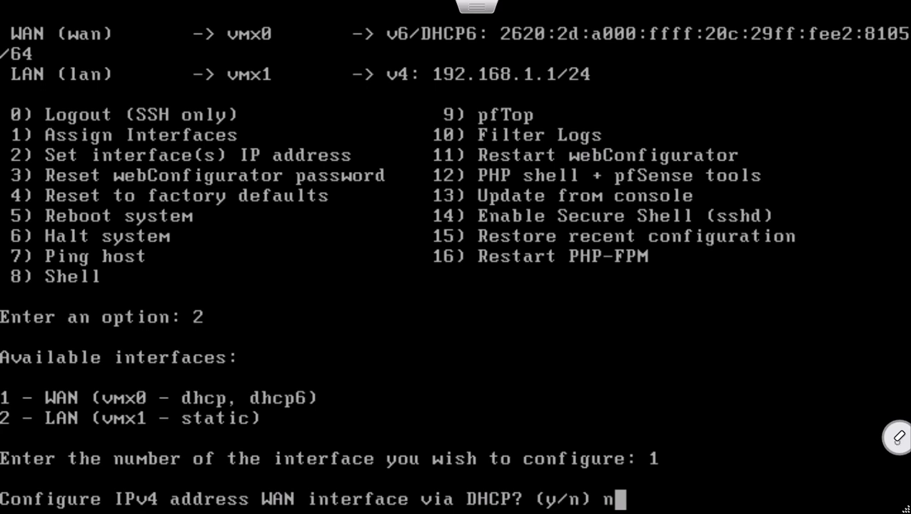
key("Return")
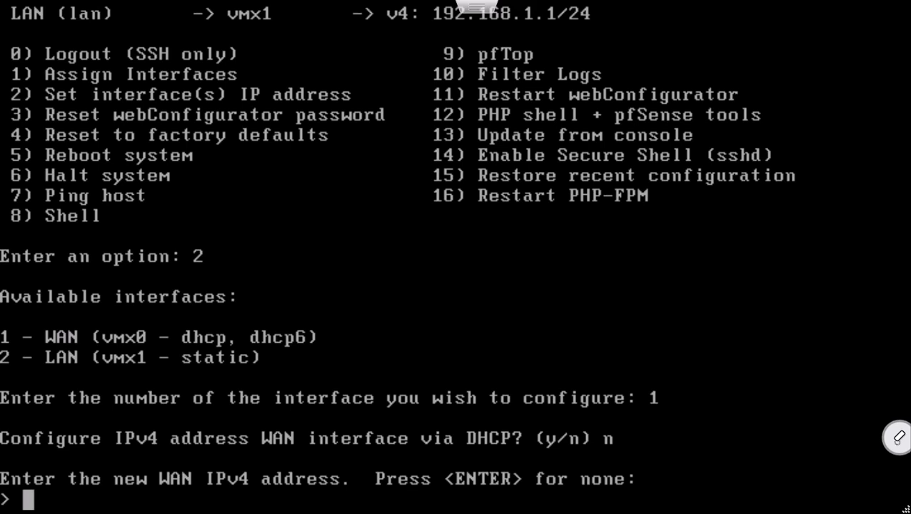
- Set the WAN IPv4 address to 198.187.236.38 with a subnet bit count of 26
type("19")
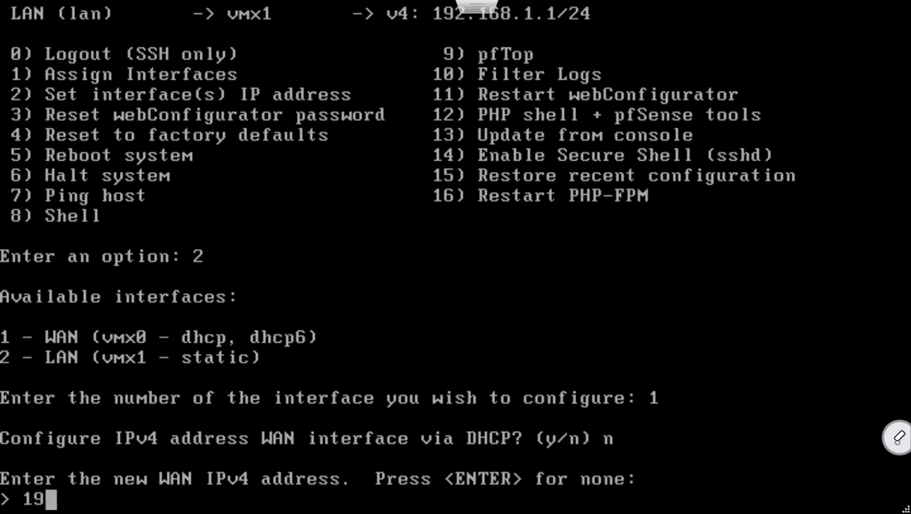
type("8.187")
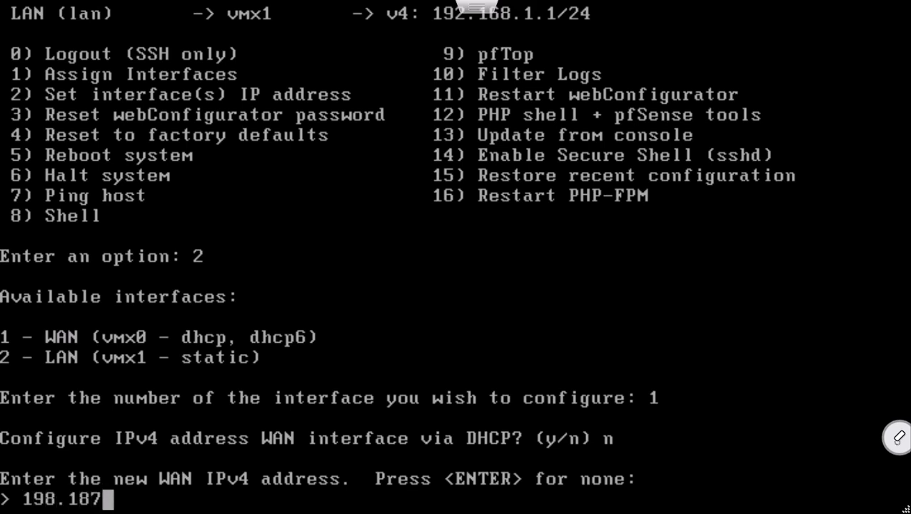
type(".2326")
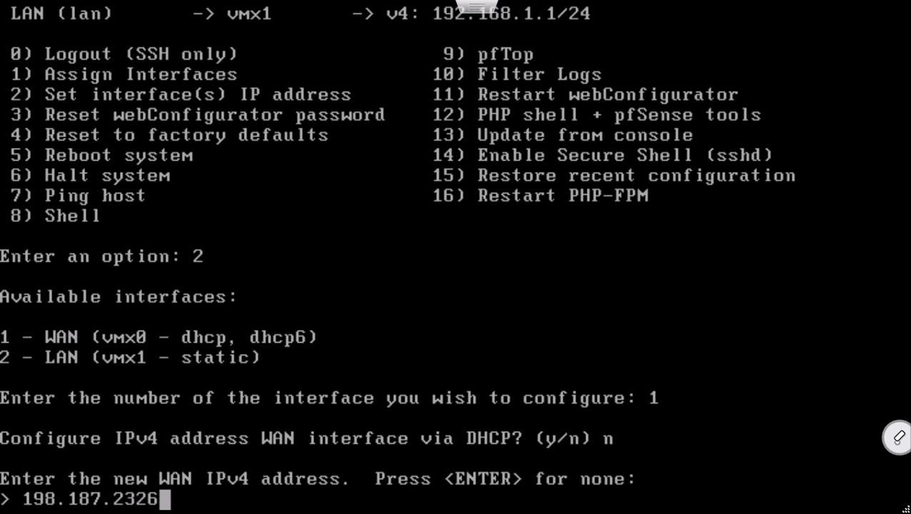
key("BackSpace")
key("BackSpace")
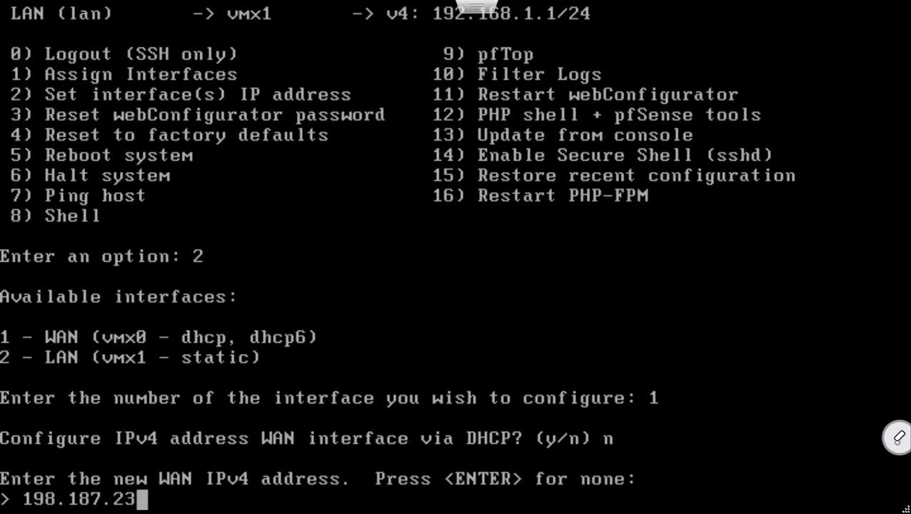
type("6")
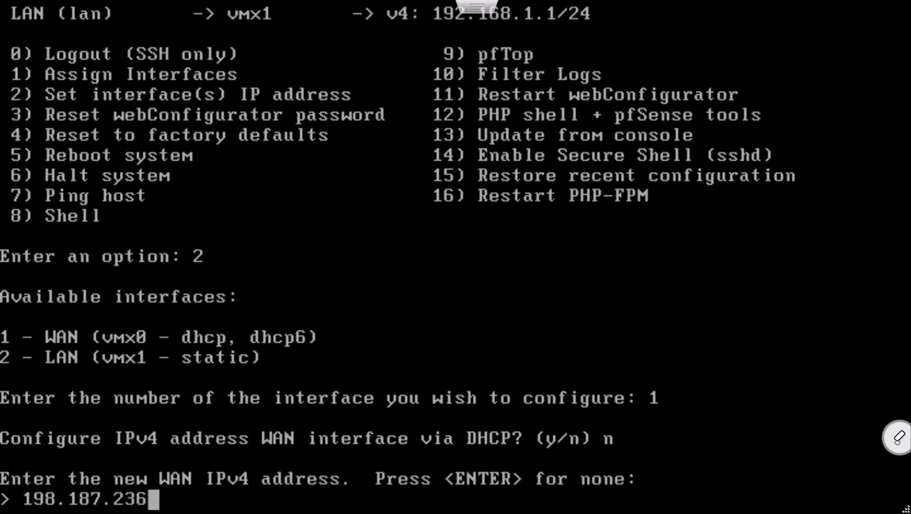
type(".")
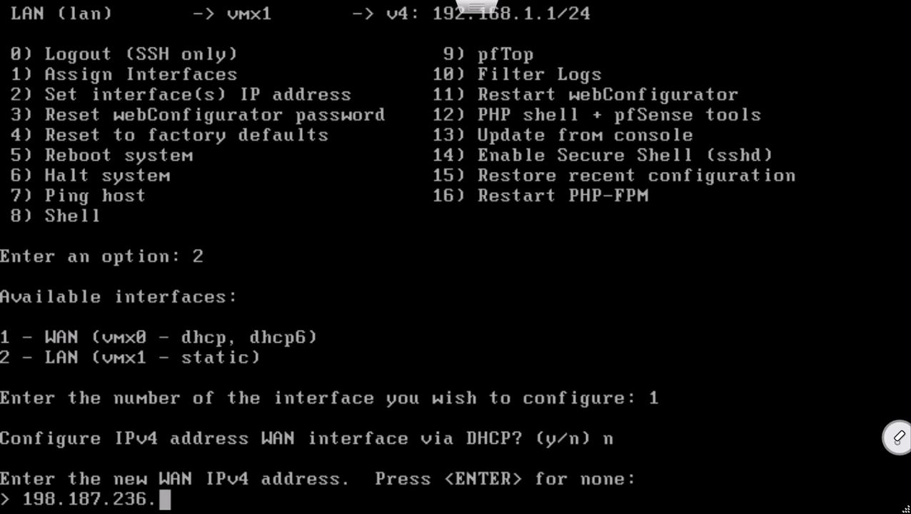
type("38")
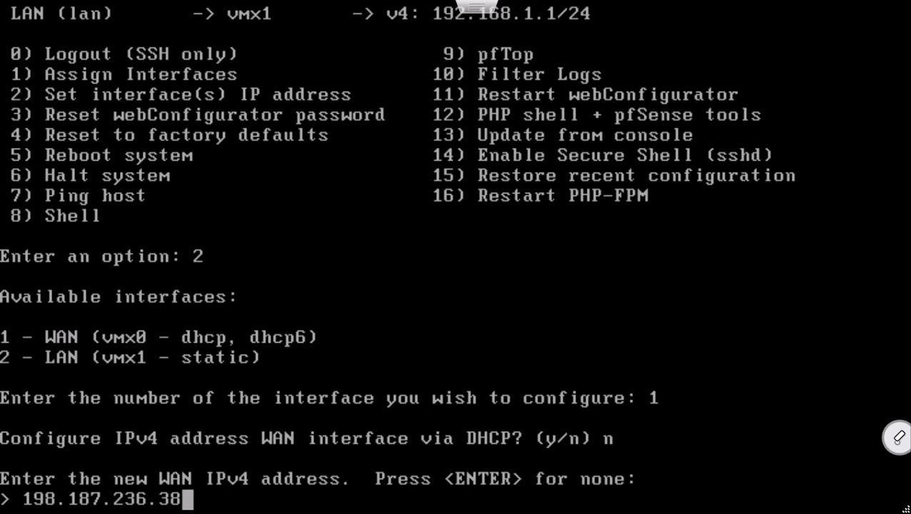
key("Return")
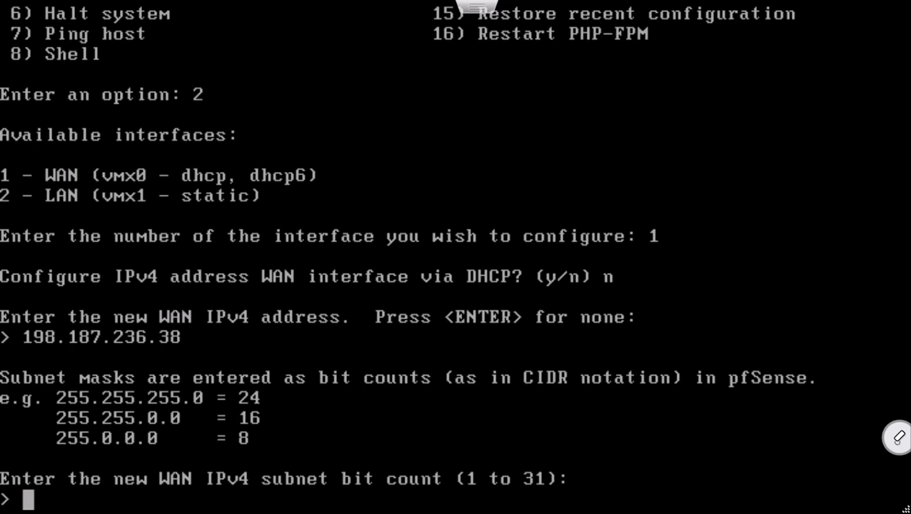
type("26")
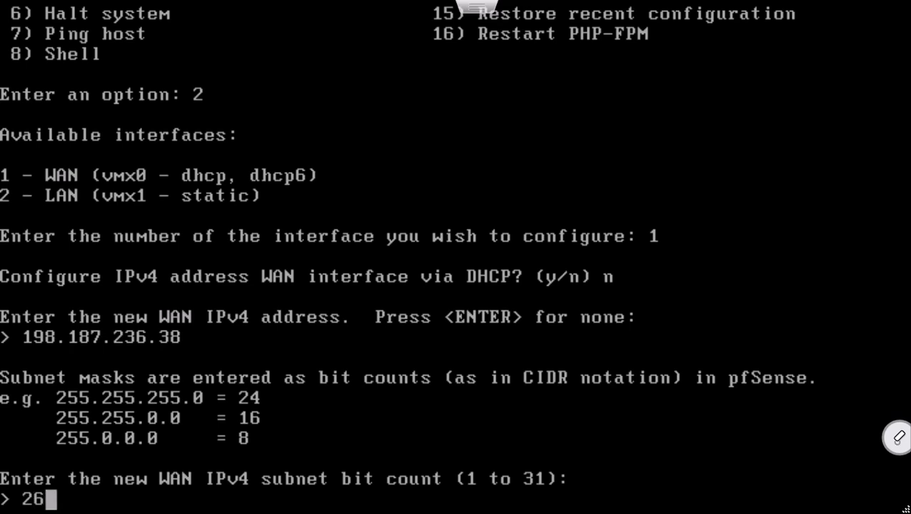
key("Return")
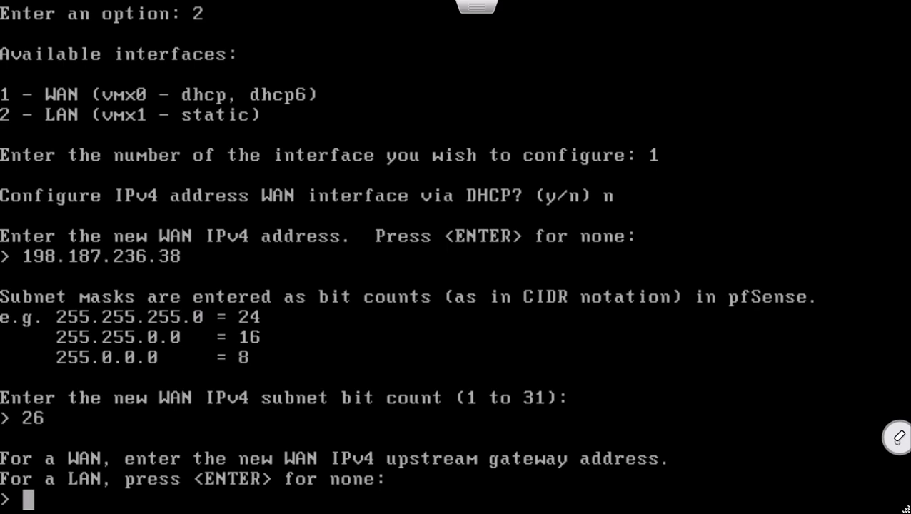
- Look up the gateway in the IP address assignments PDF and set the WAN IPv4 upstream gateway to 198.187.236.62
key("alt+Tab")
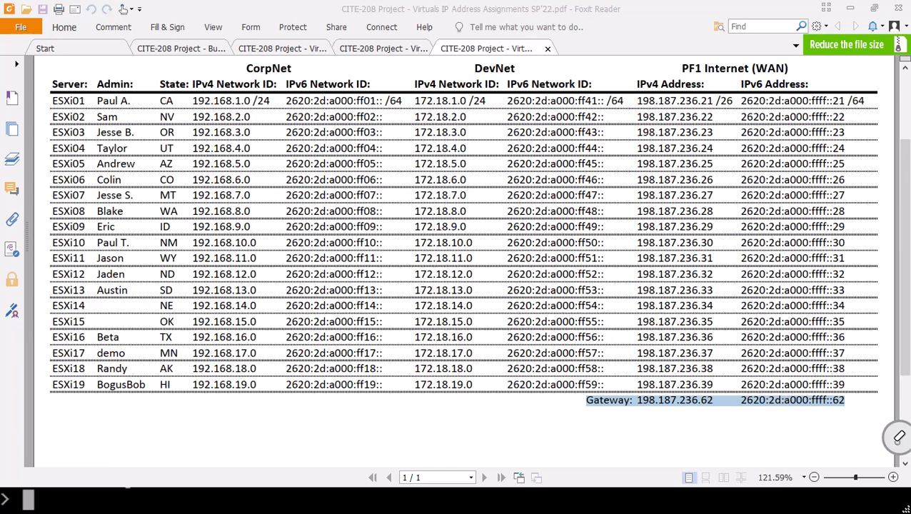
key("alt+Tab")
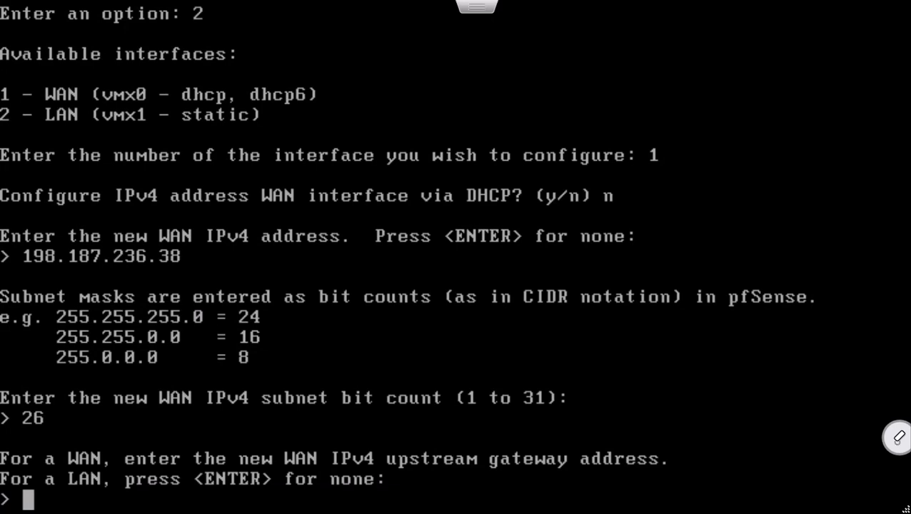
key("alt+Tab")
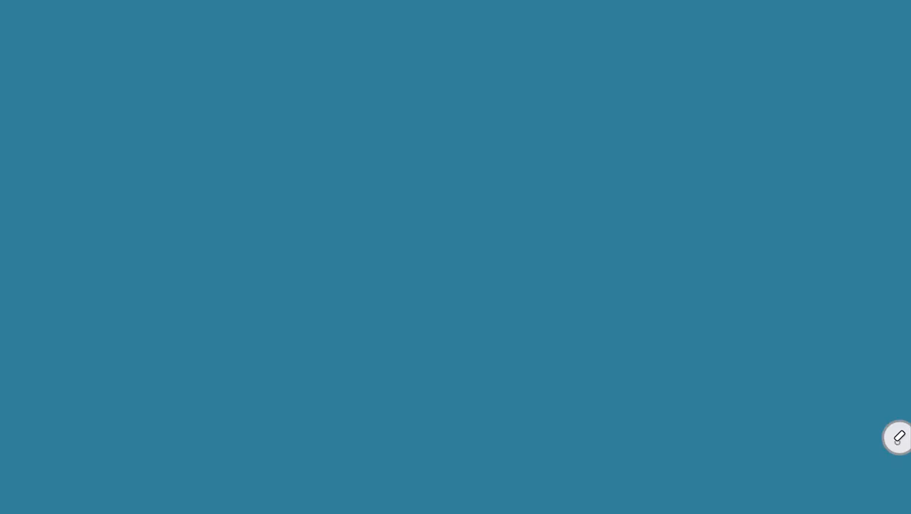
key("alt+Tab")
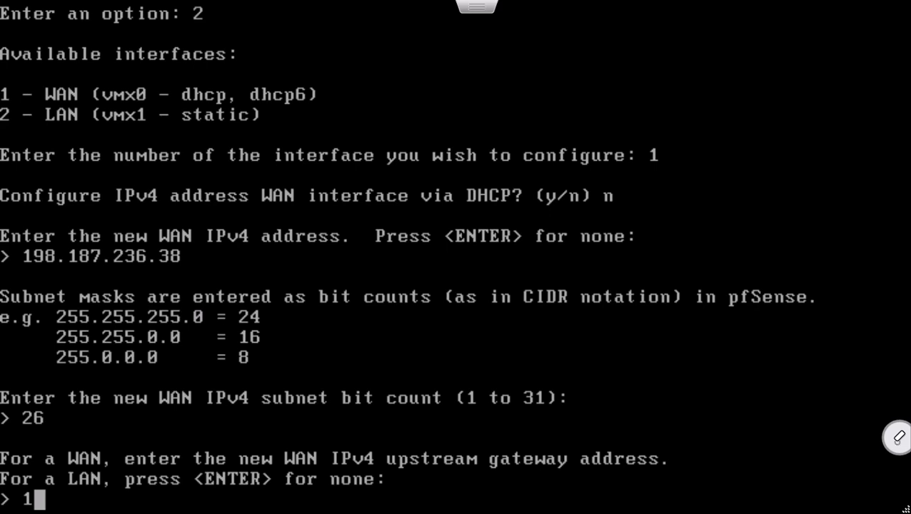
type("98")
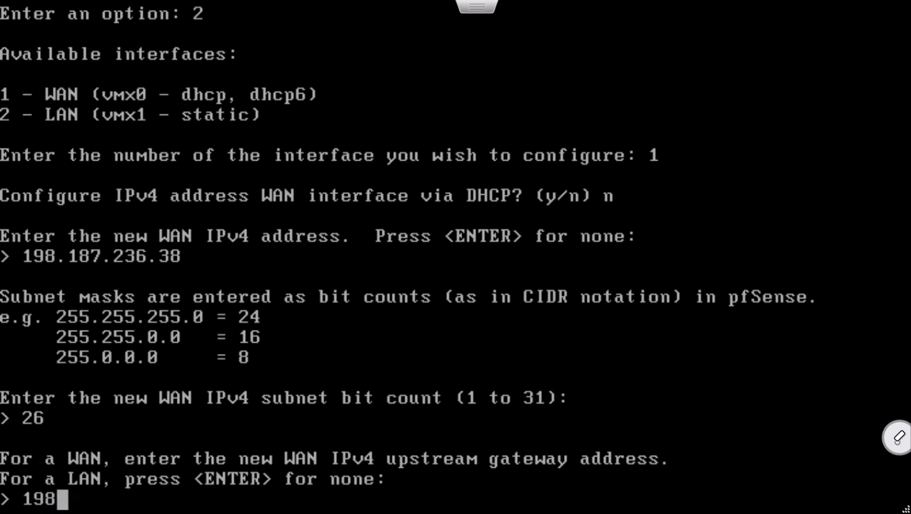
type(".187.")
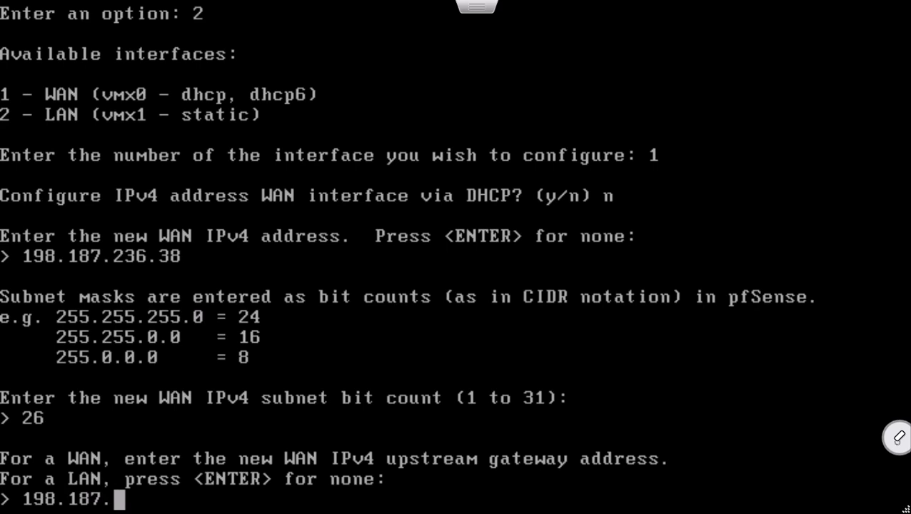
type("236.62")
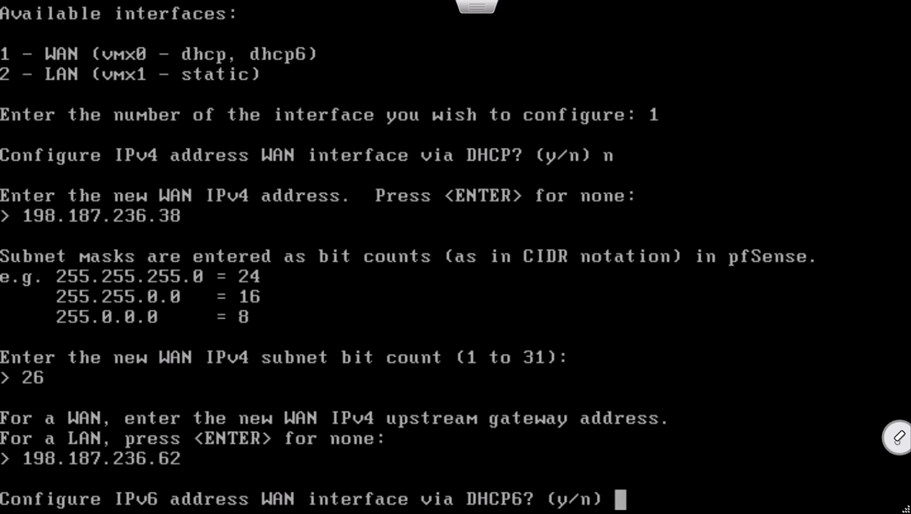
- Decline DHCP6 for the WAN interface and set its IPv6 address to 2620:2d:a000:ffff::38 with a subnet bit count of 64
type("n")
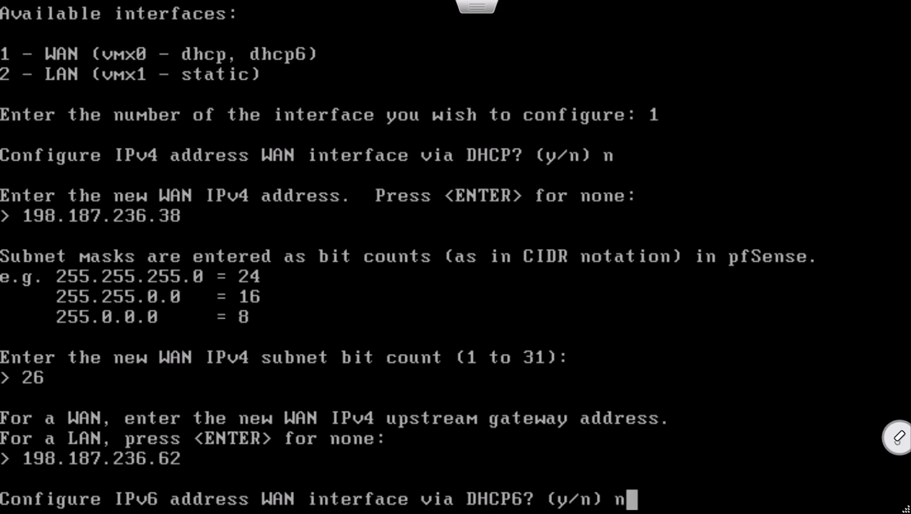
key("Return")
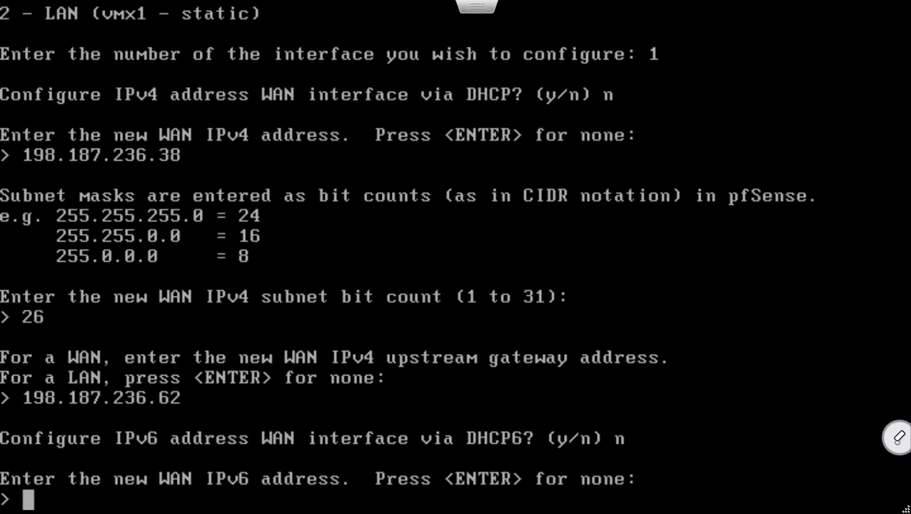
type("2620")
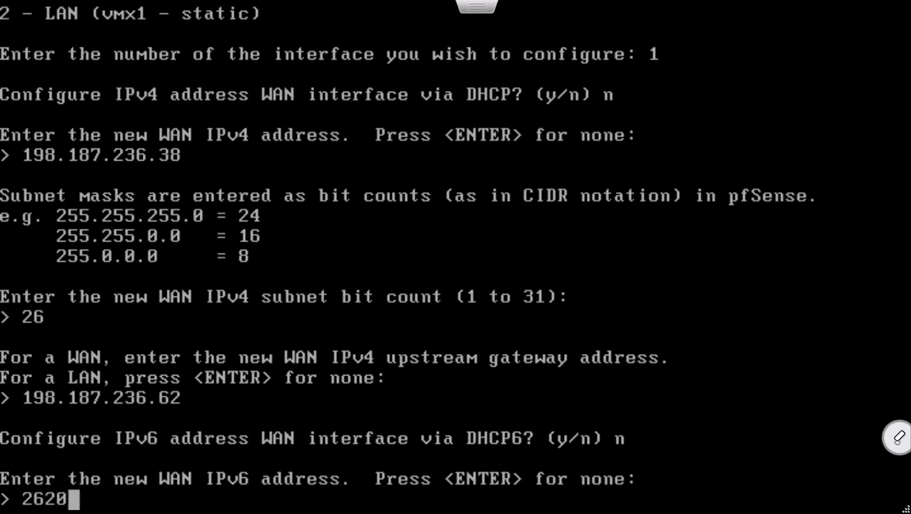
type(":2d:a")
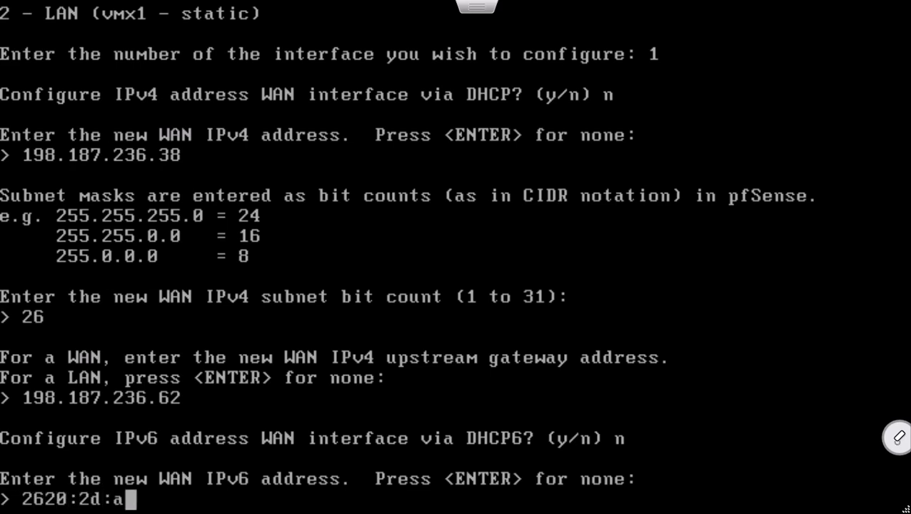
type("000:ffff::")
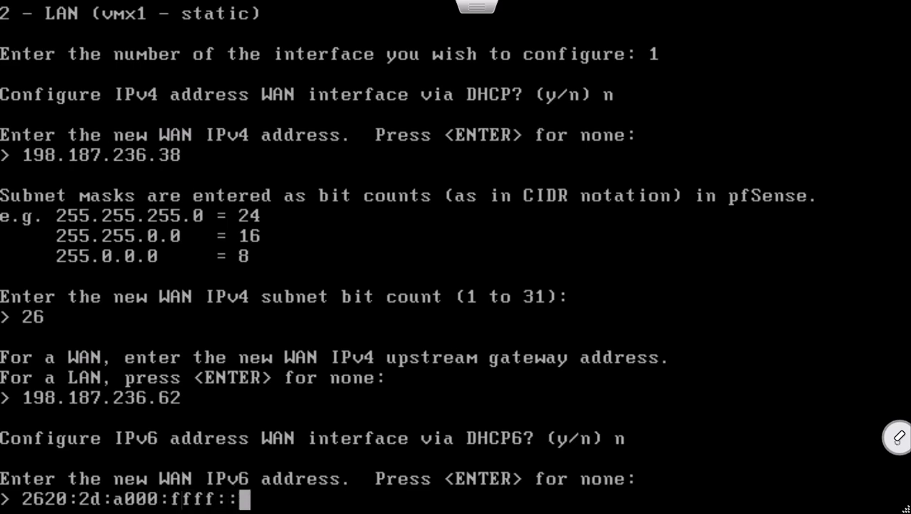
type("38")
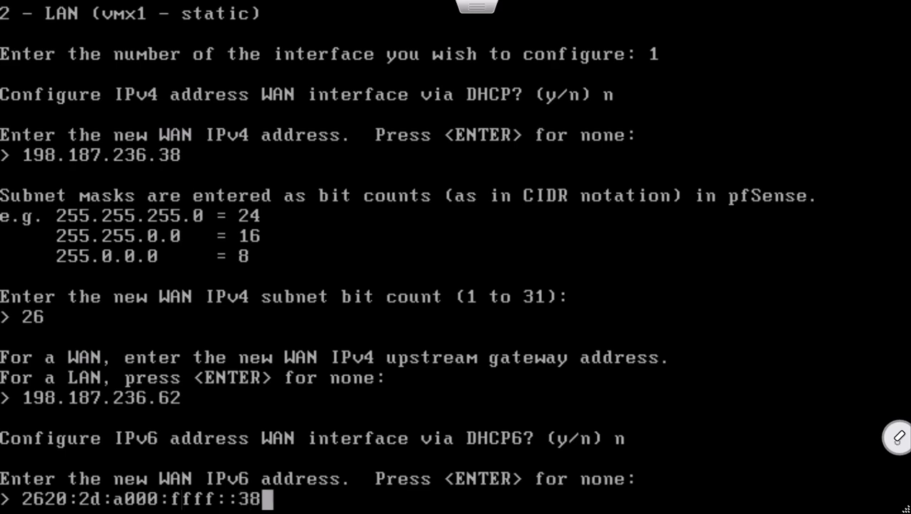
key("Return")
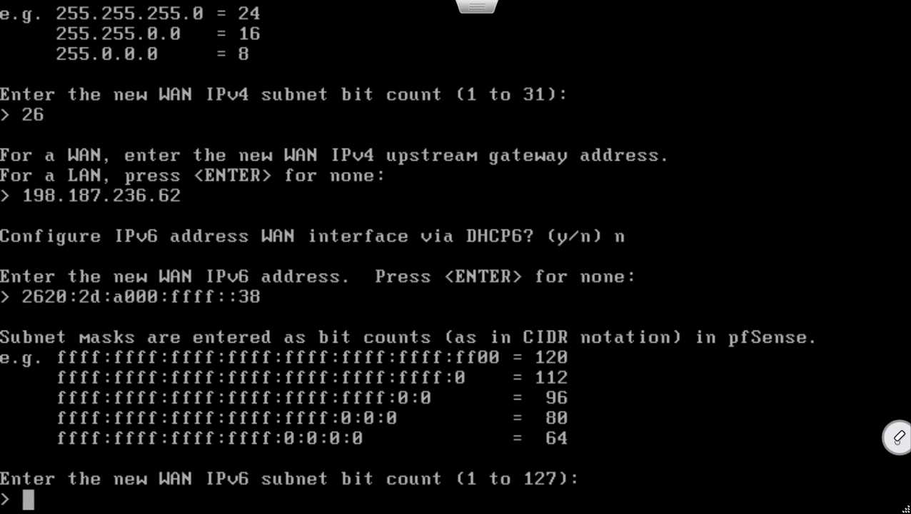
type("64")
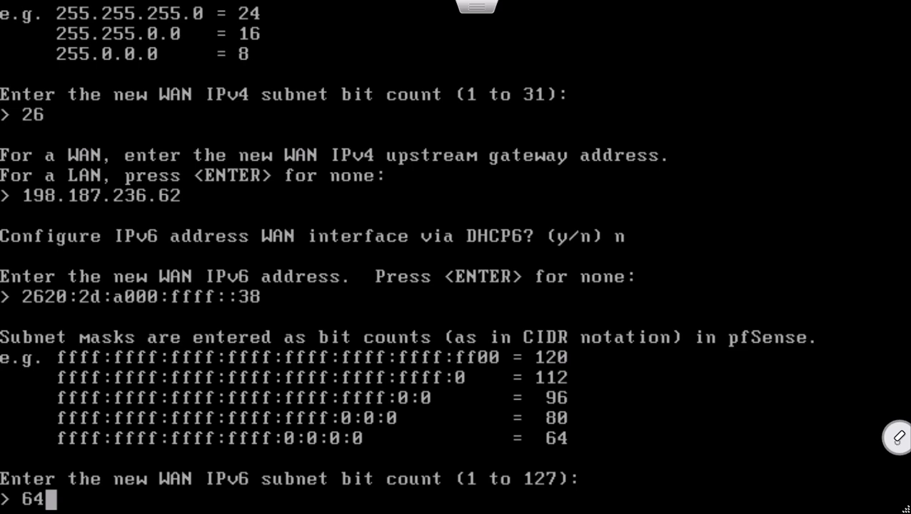
key("Return")
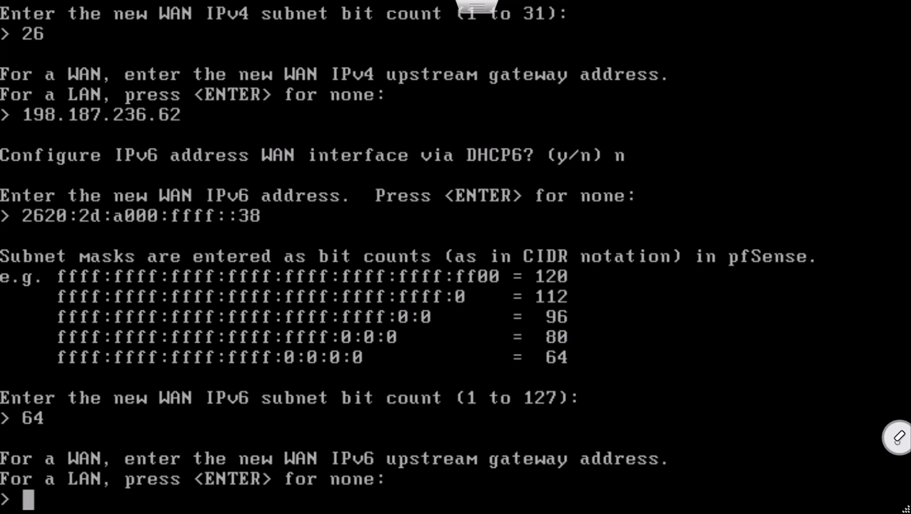
- Set the WAN IPv6 upstream gateway to 2620:2d:a000:ffff::62
type("2620:")
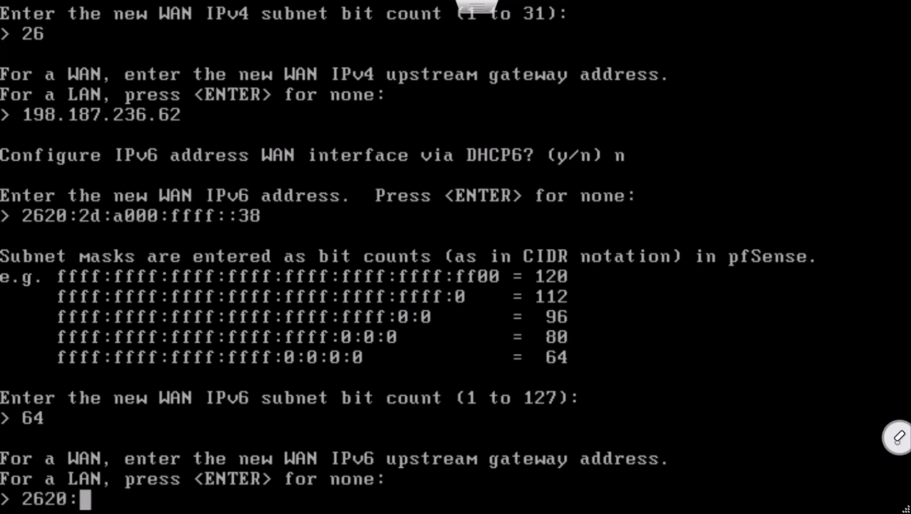
type("2d:a")
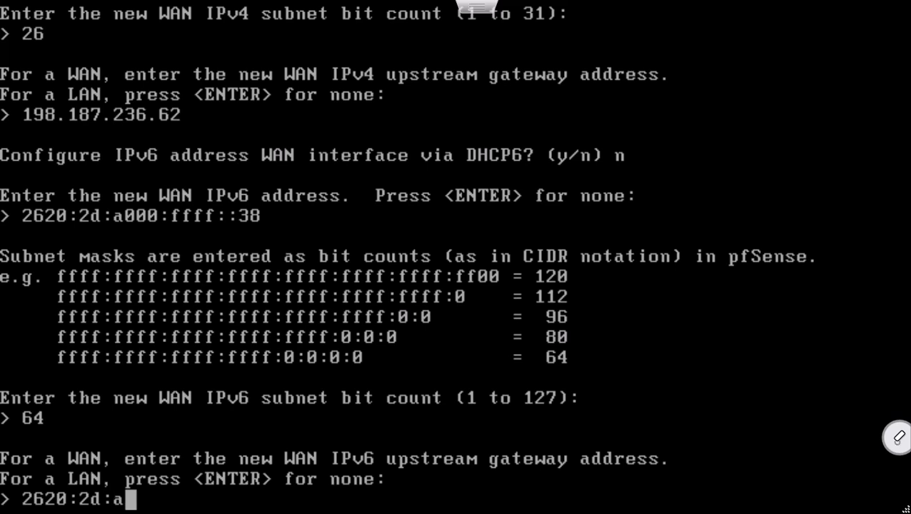
type("000:")
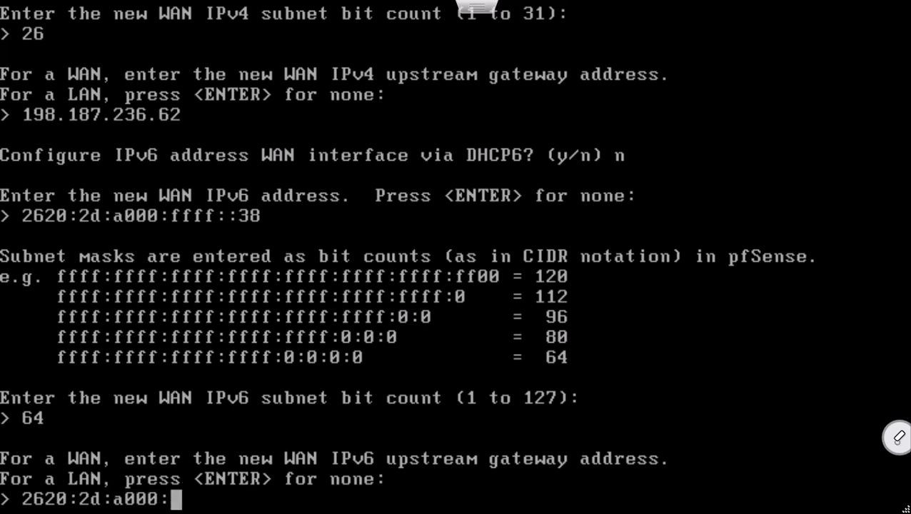
type("ff")
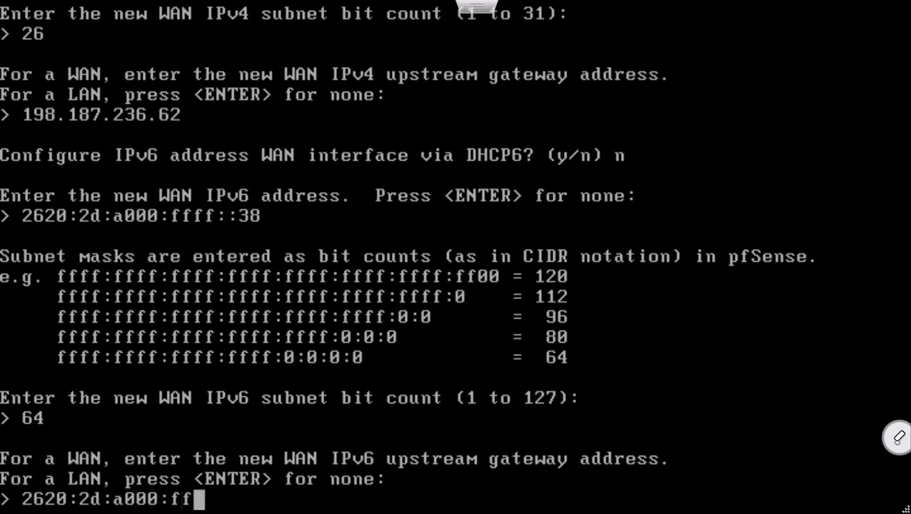
type("f")
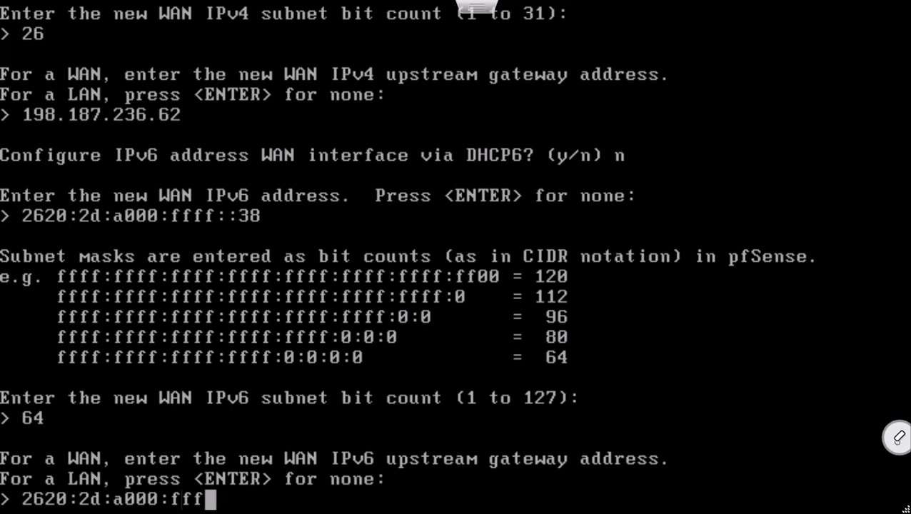
type("f")
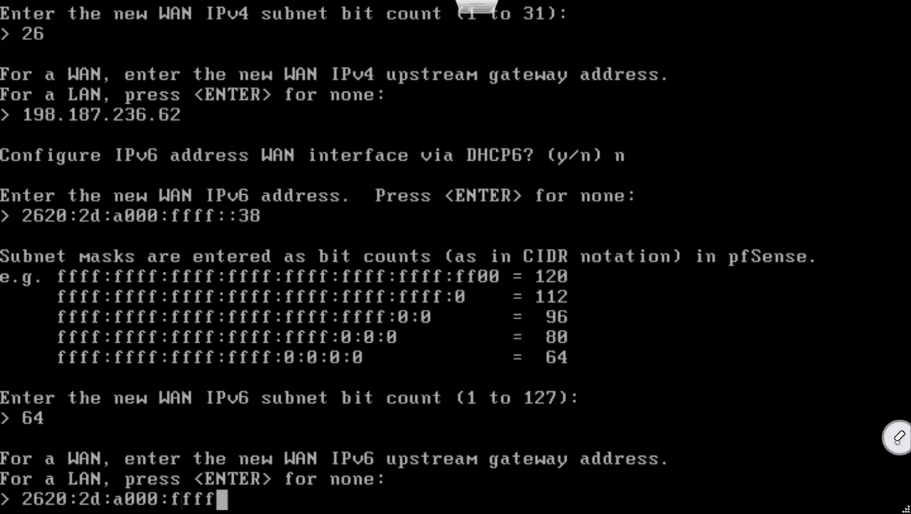
type("::62")
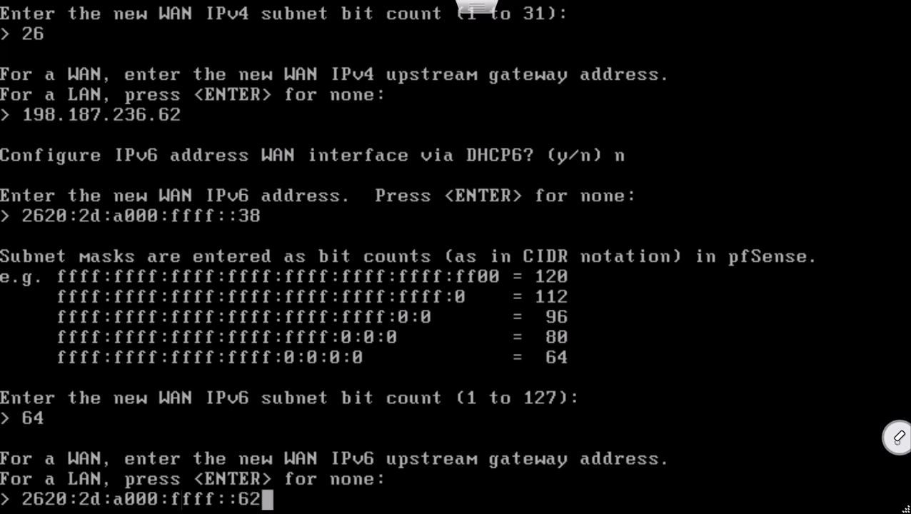
key("Return")
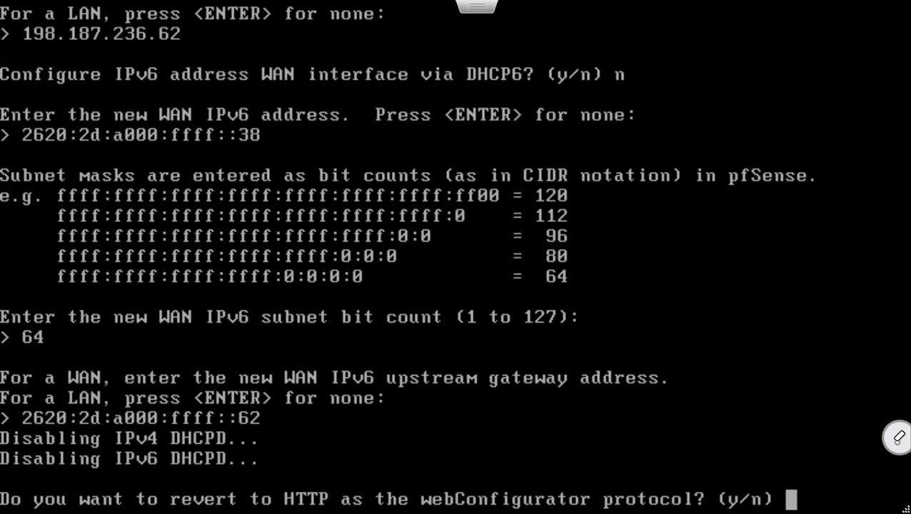
- Decline reverting the webConfigurator to HTTP, save the WAN changes and return to the console's main options
type("n")
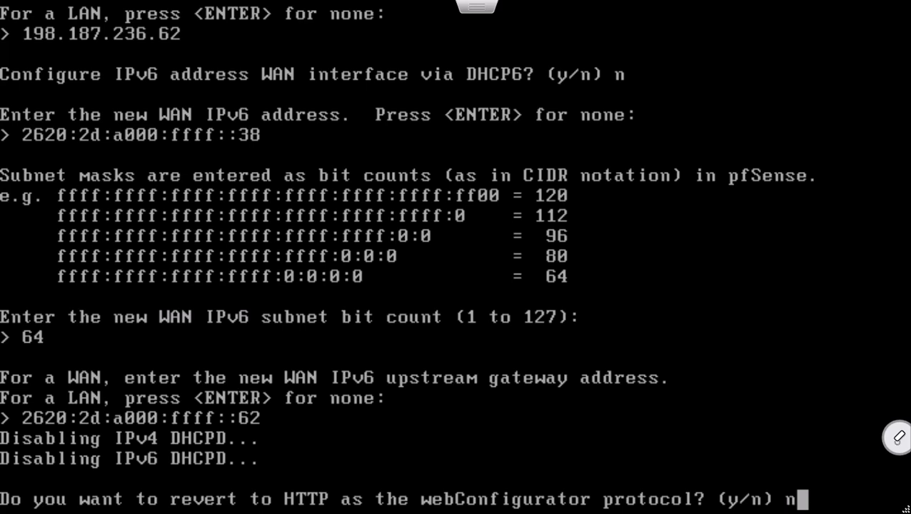
key("Return")
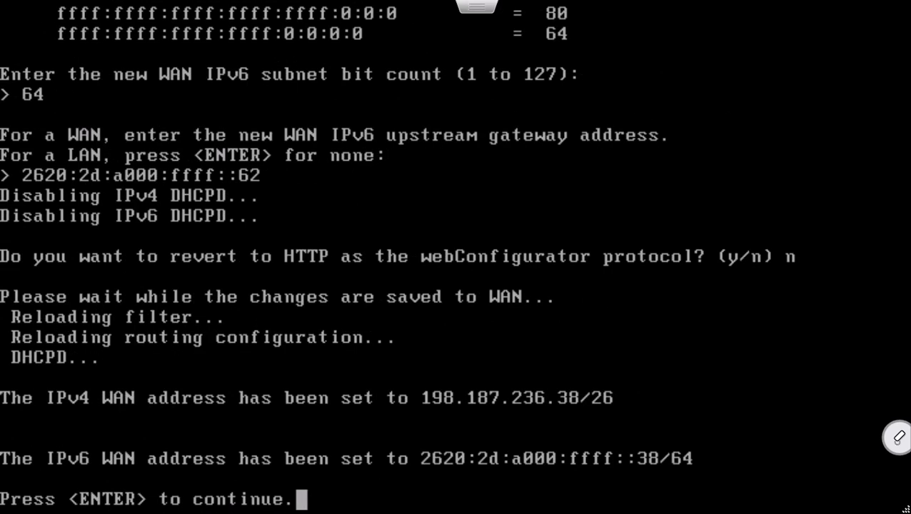
key("Return")
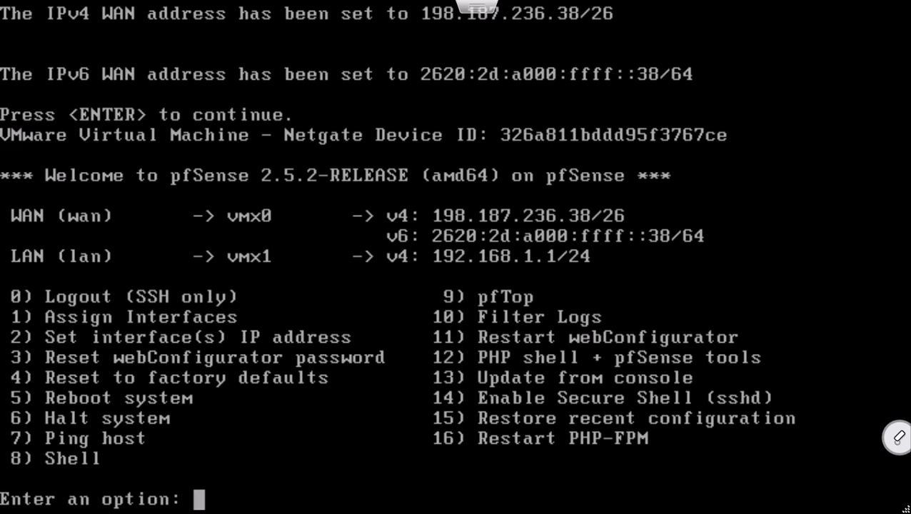
- Configure the LAN interface with IPv4 address 192.168.18.1, a subnet bit count of 24 and no IPv4 upstream gateway
type("2")
key("Return")
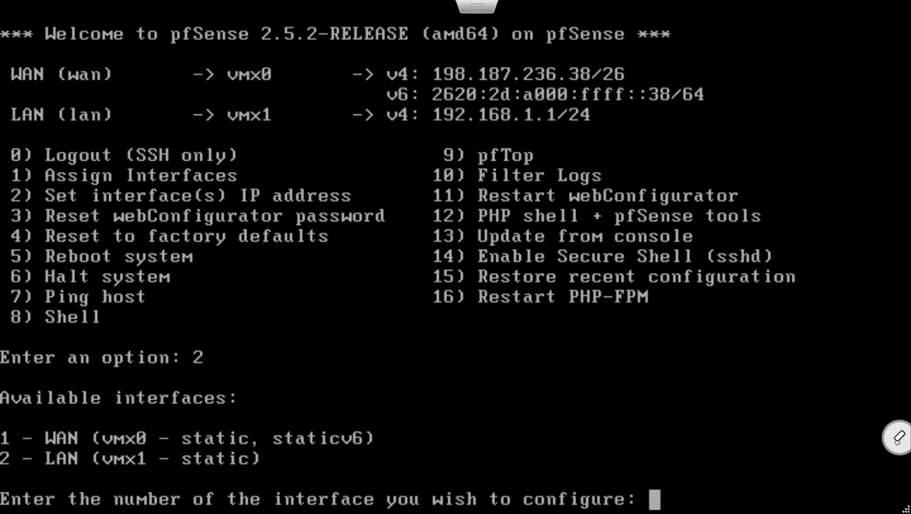
type("2")
key("Return")
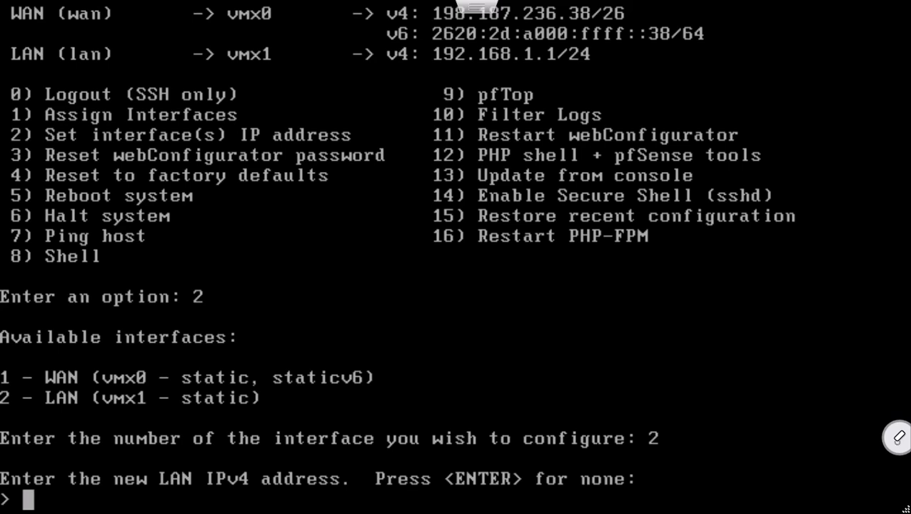
type("192.")
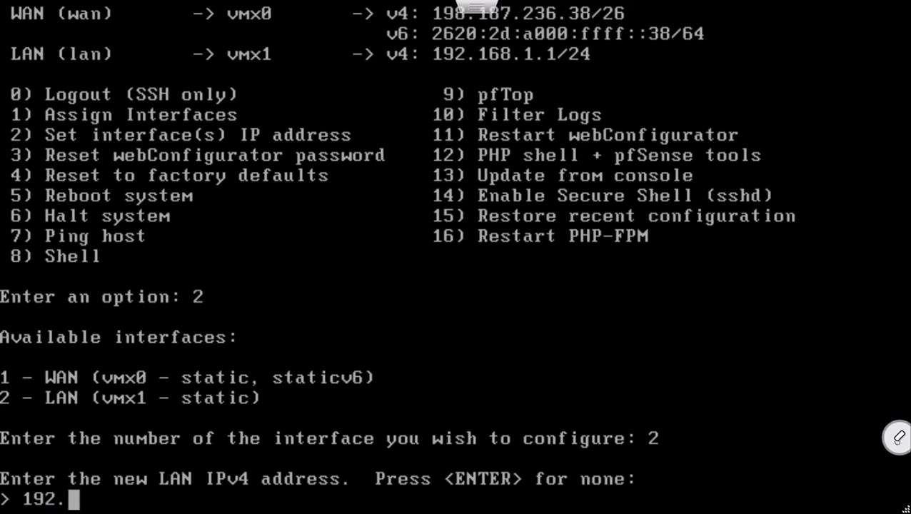
type("168.1")
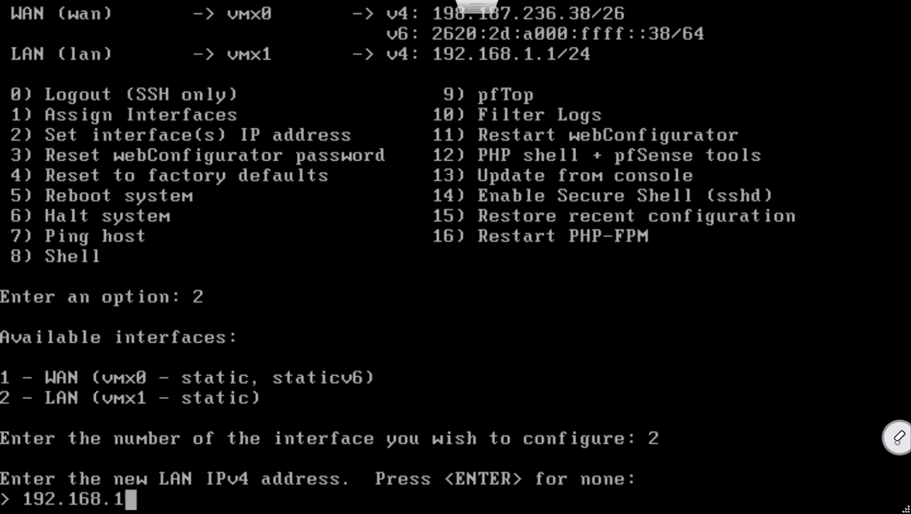
type("8.")
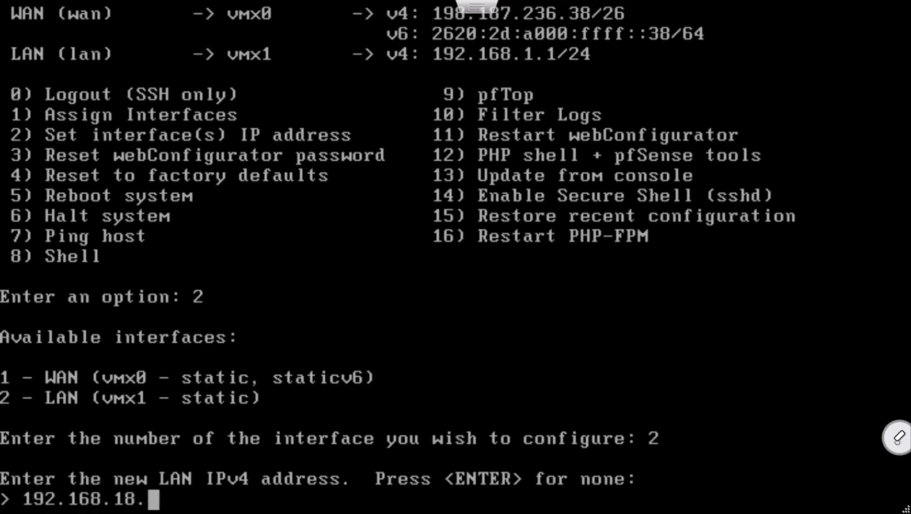
type("1")
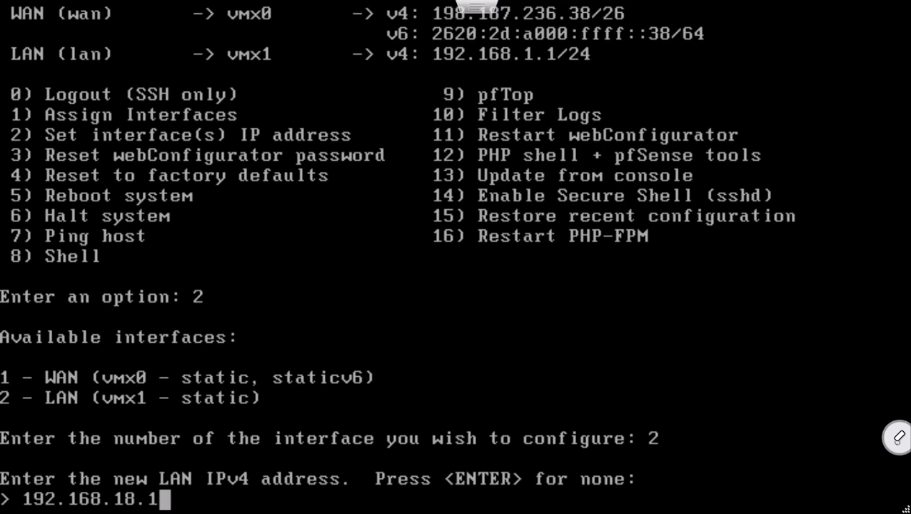
key("Return")
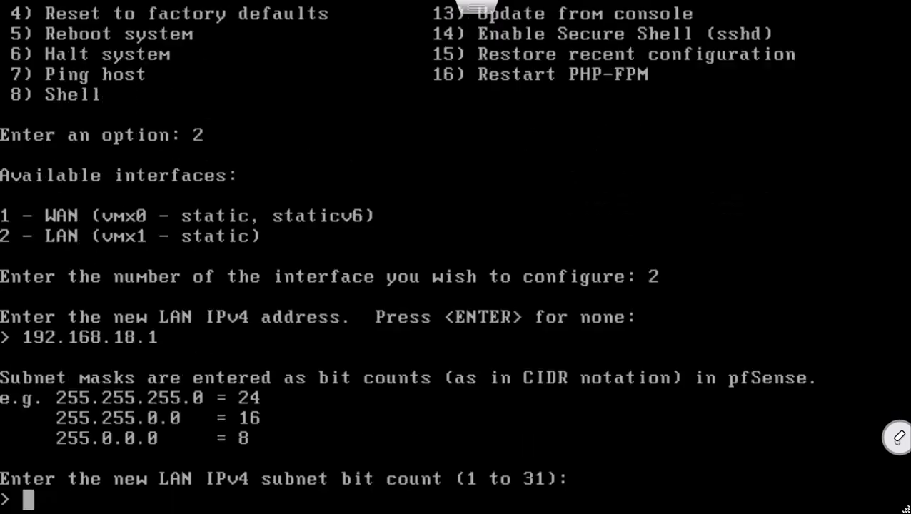
type("24")
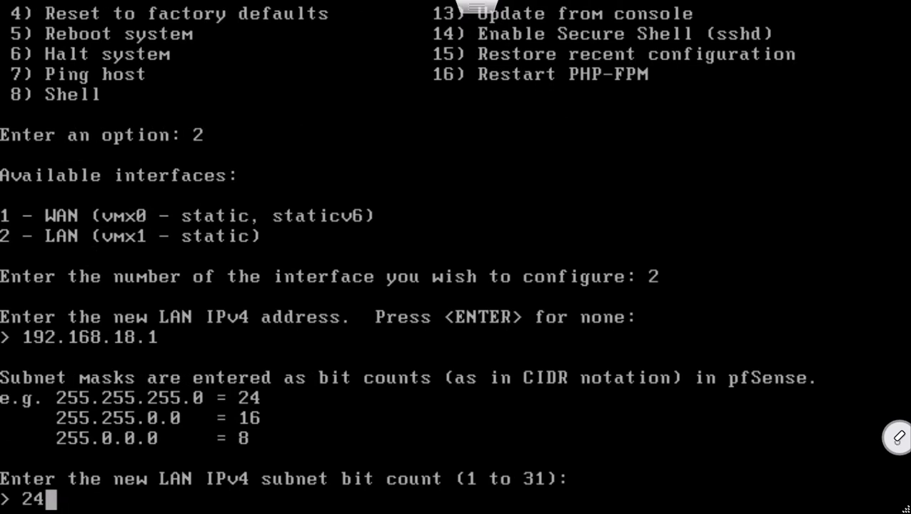
key("Return")
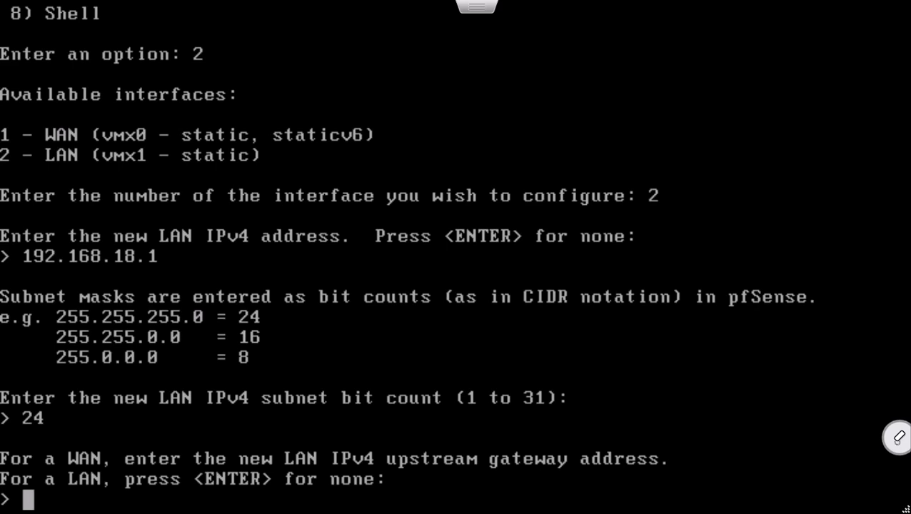
key("Return")
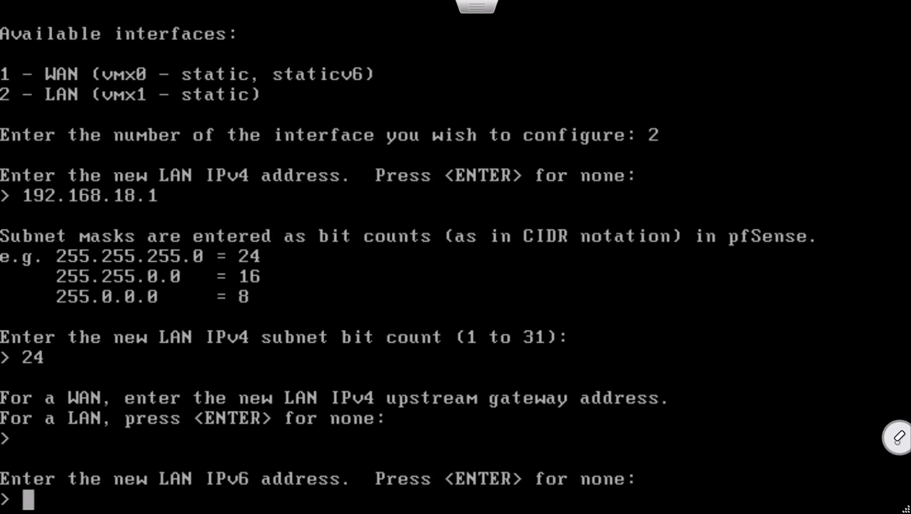
- Set the LAN IPv6 address to 2620:2d:a000:ff18::1 with a subnet bit count of 64 and no IPv6 upstream gateway
type("2620")
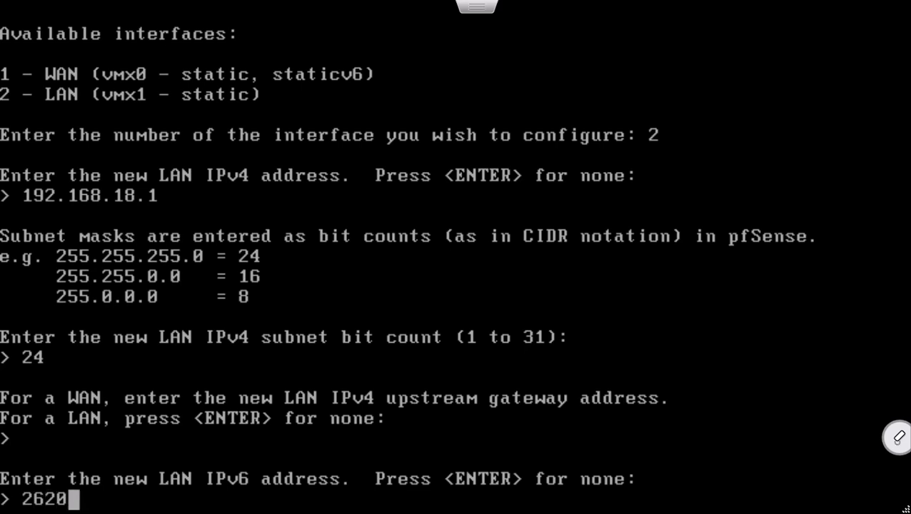
type(":2d:a")
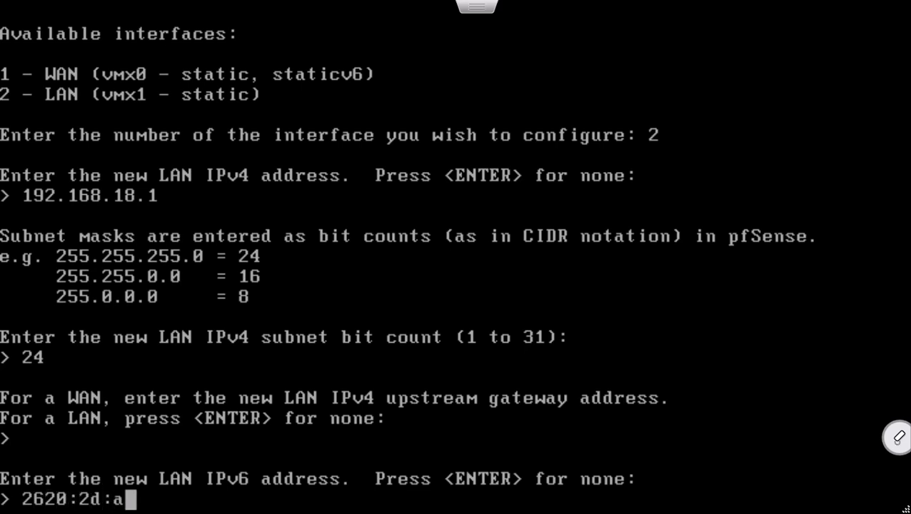
type("000:f")
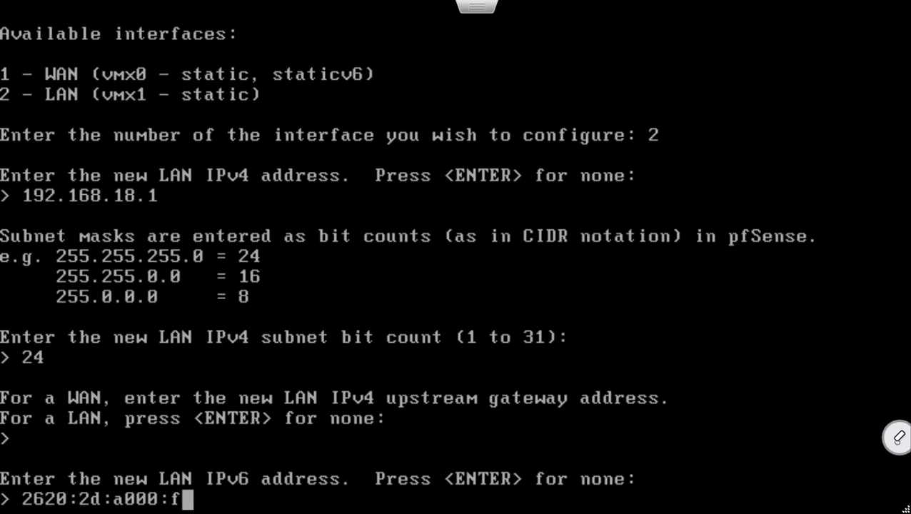
type("f1")
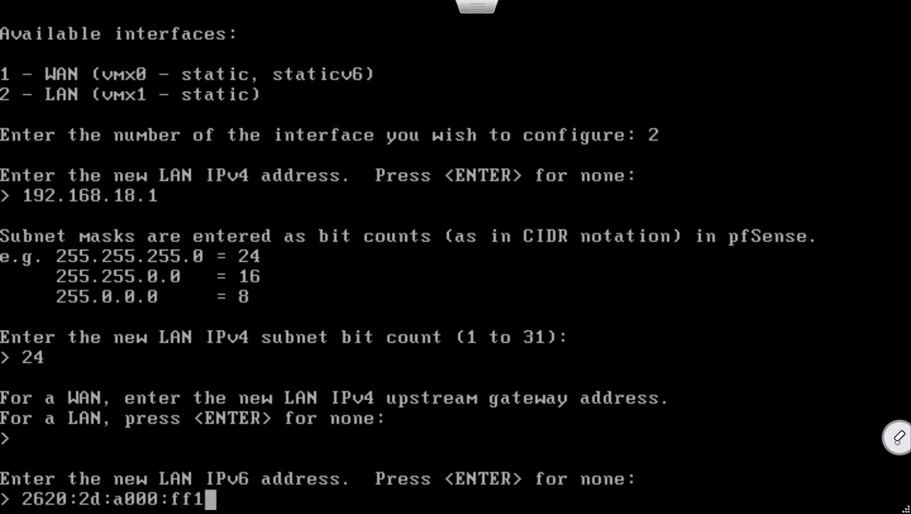
type("8::1")
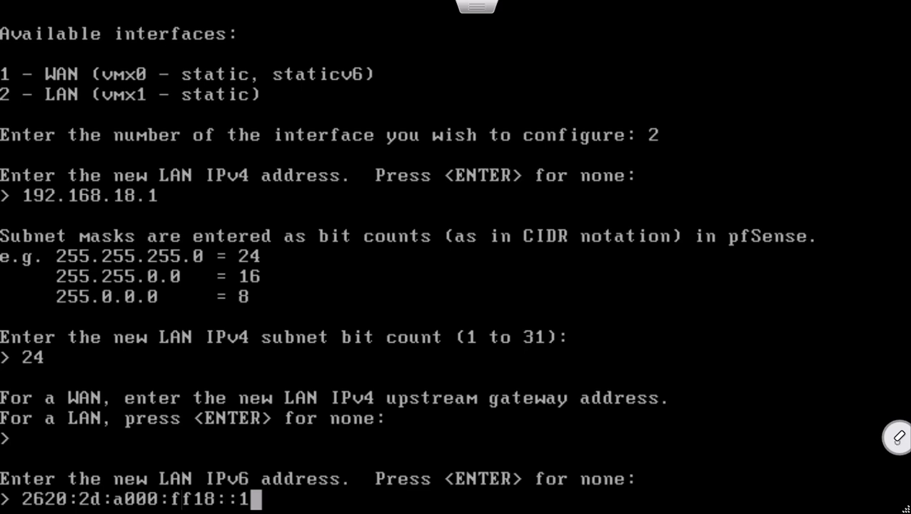
key("Return")
type("6")
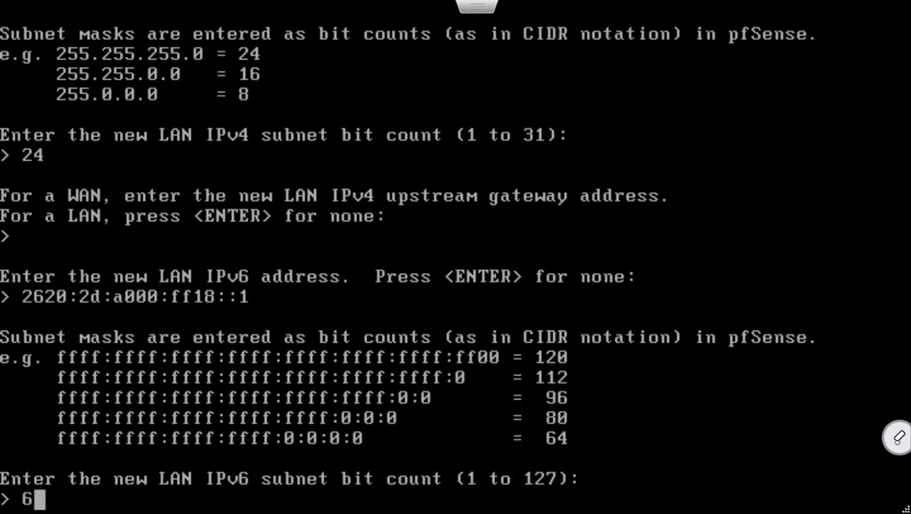
type("4")
key("Return")
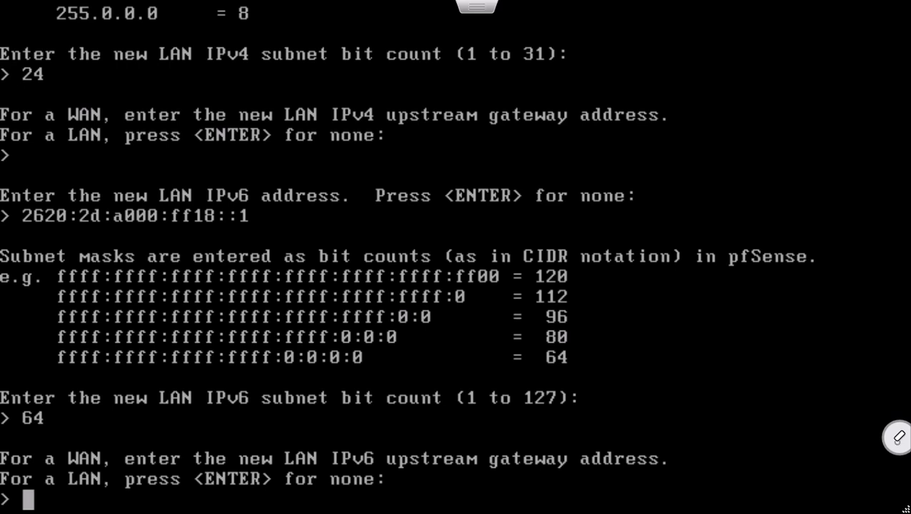
key("Return")
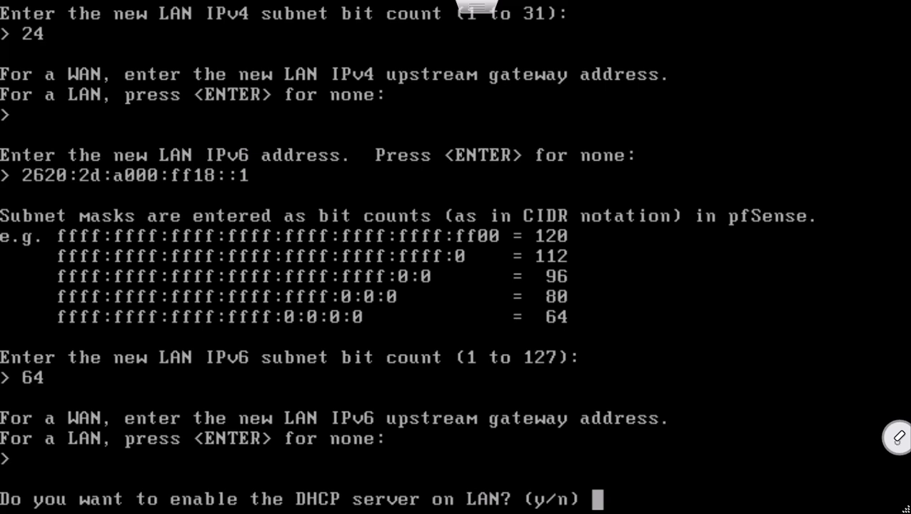
- Decline enabling both the DHCP server and the DHCP6 server on the LAN interface
type("n")
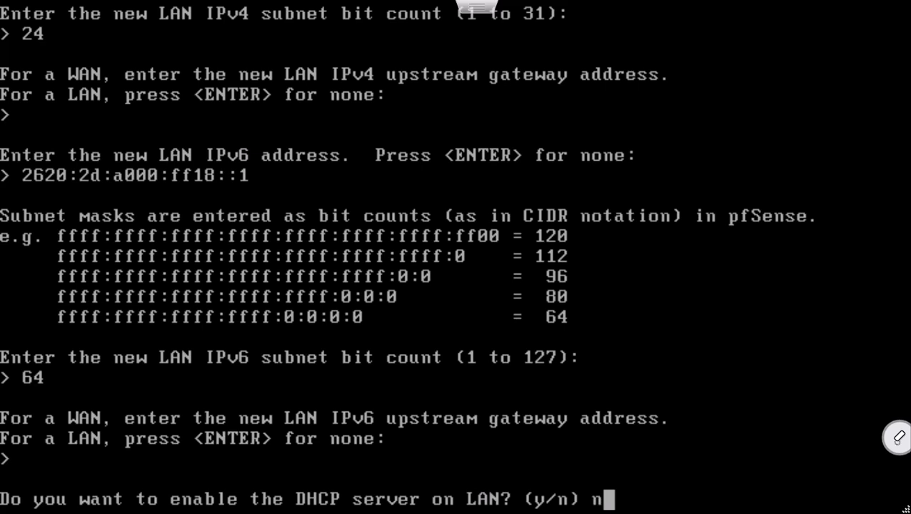
key("Return")
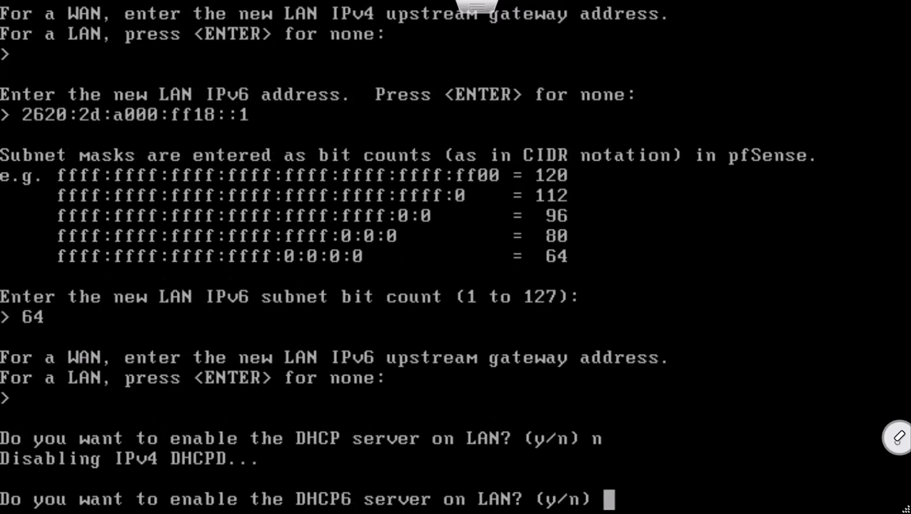
type("n")
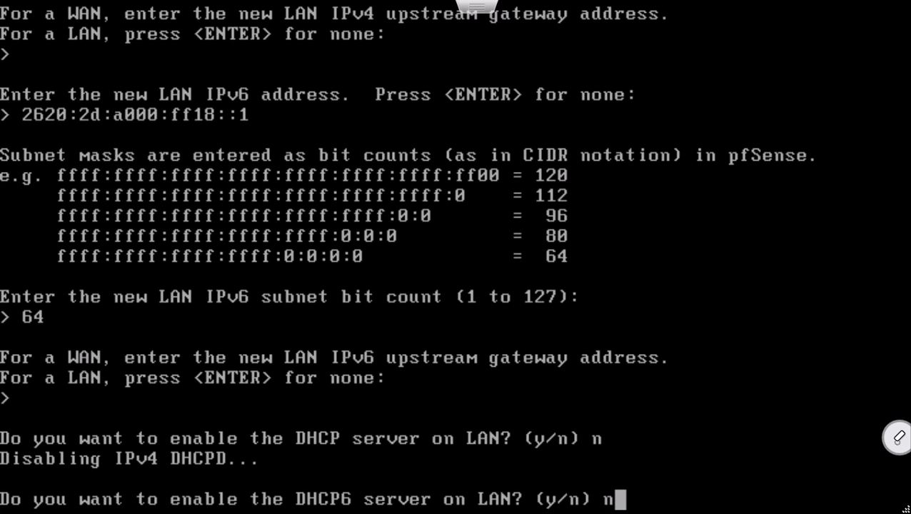
key("Return")
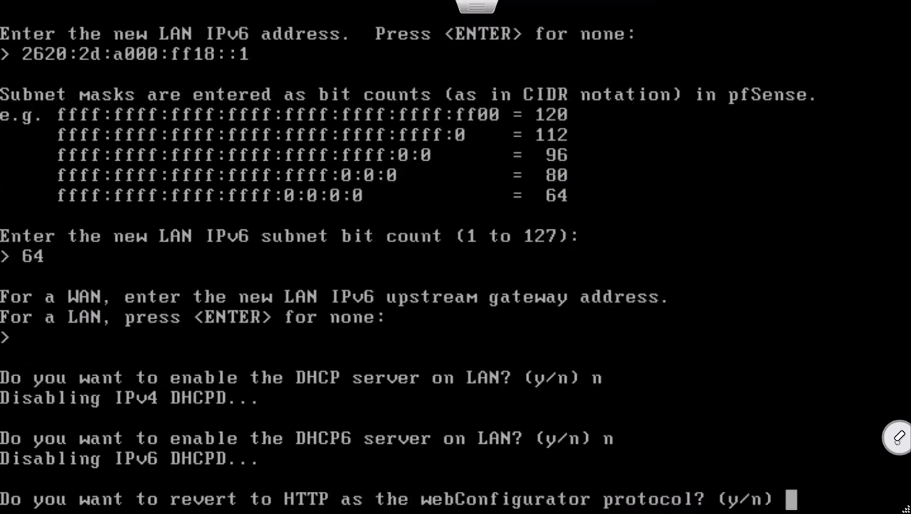
- Keep the webConfigurator off HTTP, save the LAN changes and return to the console's main options
type("n")
key("Return")
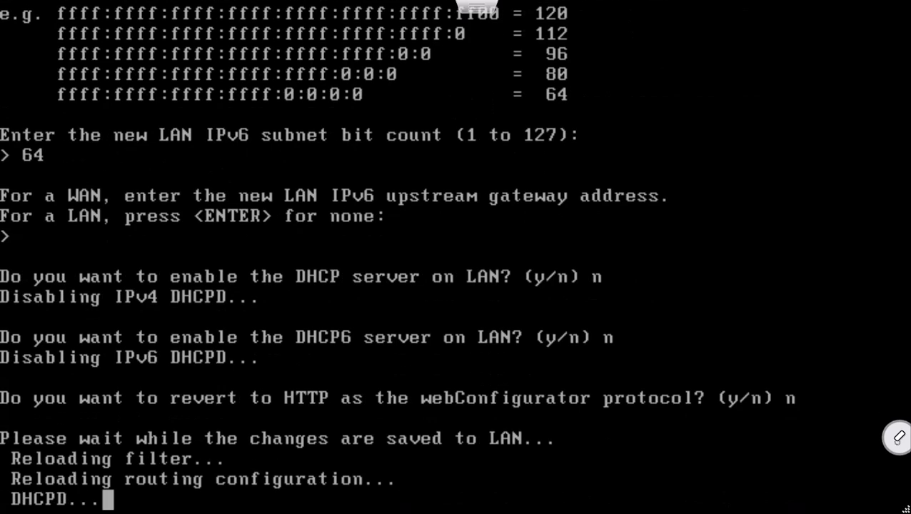
key("Return")
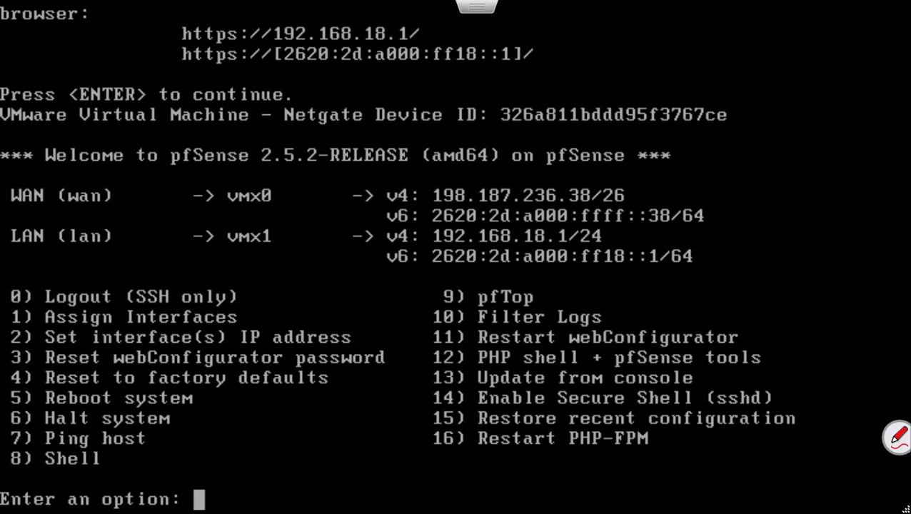
- Underline the LAN interface's IPv4 address in the console and bring up the Virtual Topology Routed PDF in Foxit Reader
left_click_drag(425, 246, 609, 242)
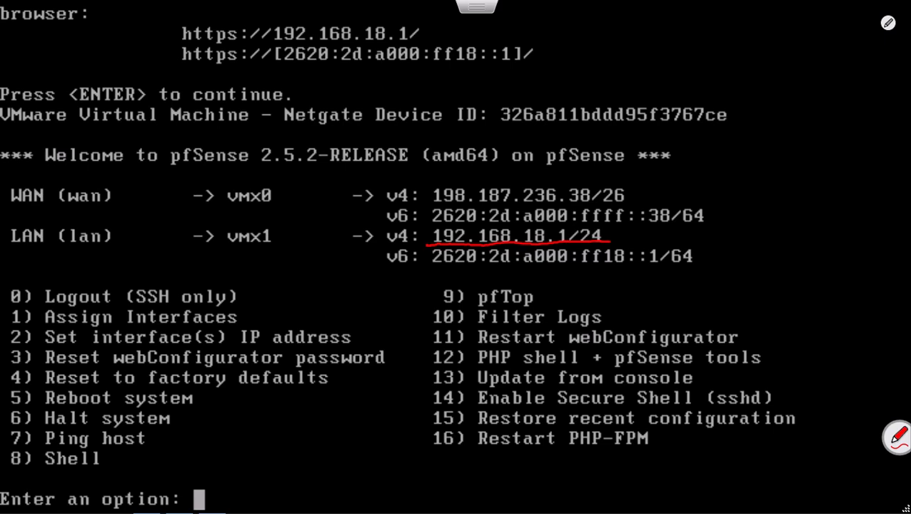
key("alt+Tab")
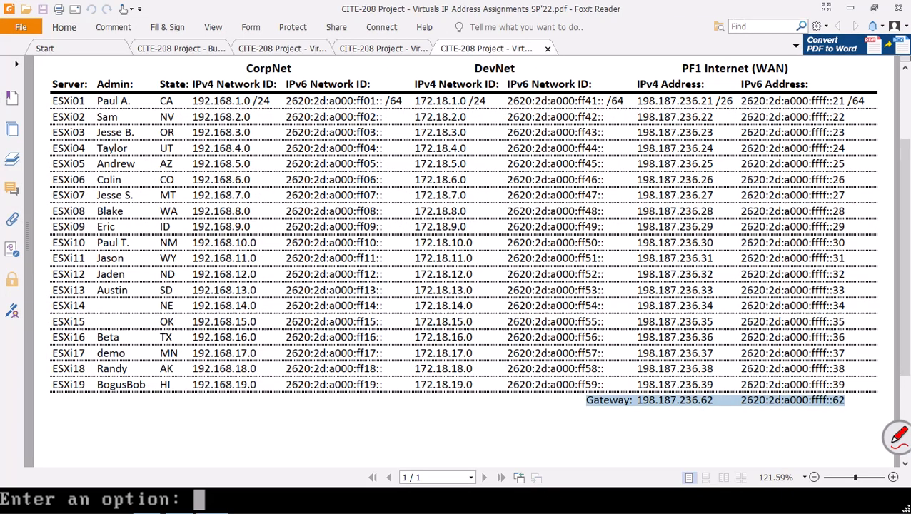
left_click(323, 48)
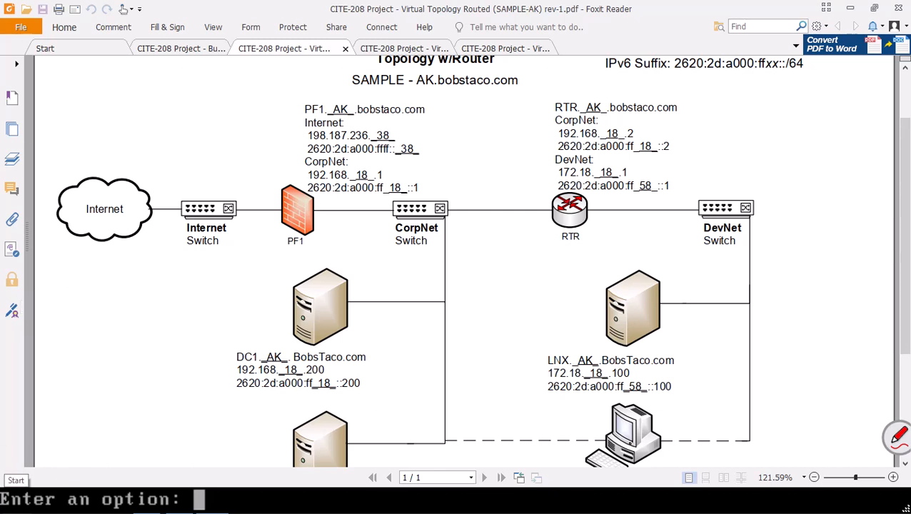
- Draw a red box below the Internet cloud on the topology diagram and label it HED224A by hand
key("ctrl+2")
mouse_move(74, 309)
left_mouse_down()
mouse_move(106, 336)
mouse_move(158, 295)
mouse_move(84, 292)
mouse_move(72, 314)
left_mouse_up()
mouse_move(83, 266)
left_mouse_down()
mouse_move(84, 290)
mouse_move(91, 279)
left_mouse_up()
mouse_move(90, 265)
left_mouse_down()
mouse_move(91, 289)
mouse_move(105, 276)
mouse_move(96, 271)
left_mouse_up()
left_click_drag(108, 272, 109, 288)
left_click_drag(119, 271, 131, 287)
left_click_drag(130, 269, 142, 289)
mouse_move(141, 267)
left_mouse_down()
mouse_move(151, 286)
mouse_move(168, 277)
left_mouse_up()
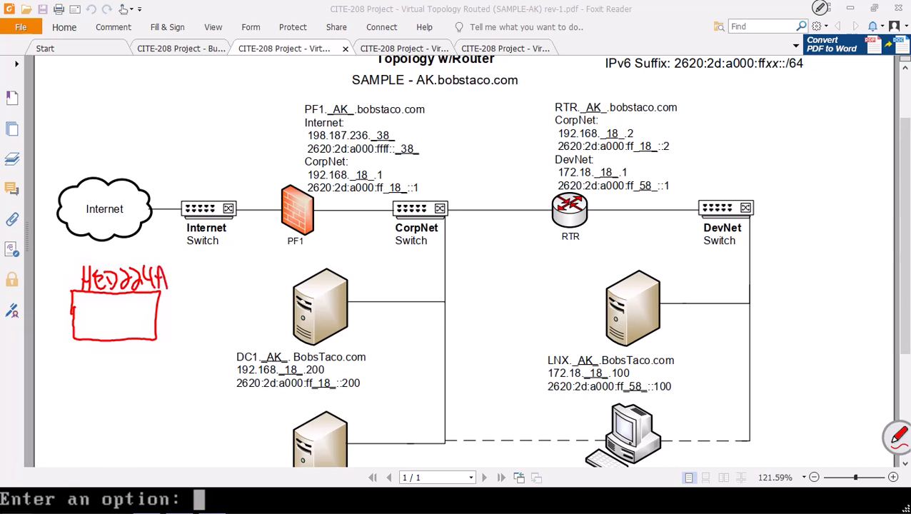
- Connect the HED224A box with red lines to DC1, the server below it and the client computer
left_click_drag(166, 302, 304, 273)
mouse_move(290, 424)
left_mouse_down()
mouse_move(177, 371)
mouse_move(147, 332)
left_mouse_up()
mouse_move(611, 431)
left_mouse_down()
mouse_move(386, 359)
mouse_move(163, 329)
mouse_move(143, 315)
left_mouse_up()
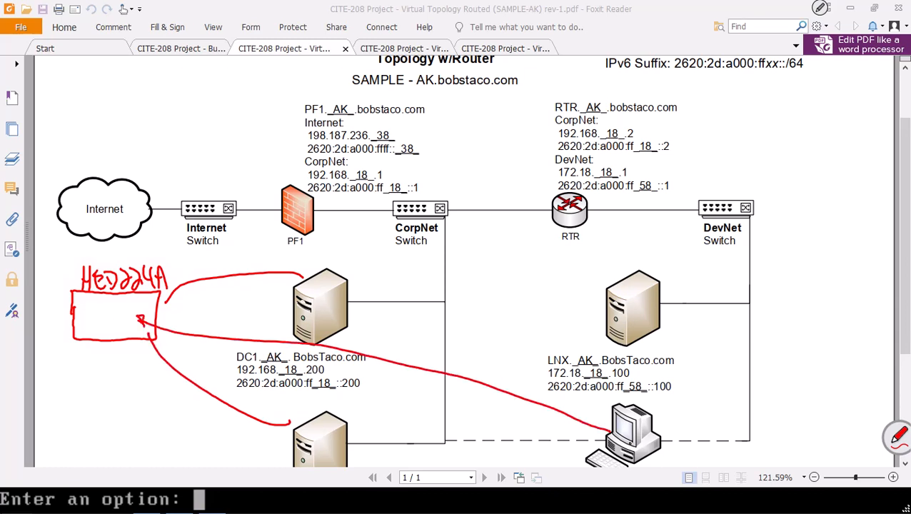
- Cross out the RTR router and the LNX server on the topology diagram in red
left_click_drag(549, 196, 586, 218)
left_click_drag(587, 192, 557, 222)
left_click_drag(615, 288, 646, 317)
left_click_drag(652, 279, 616, 326)
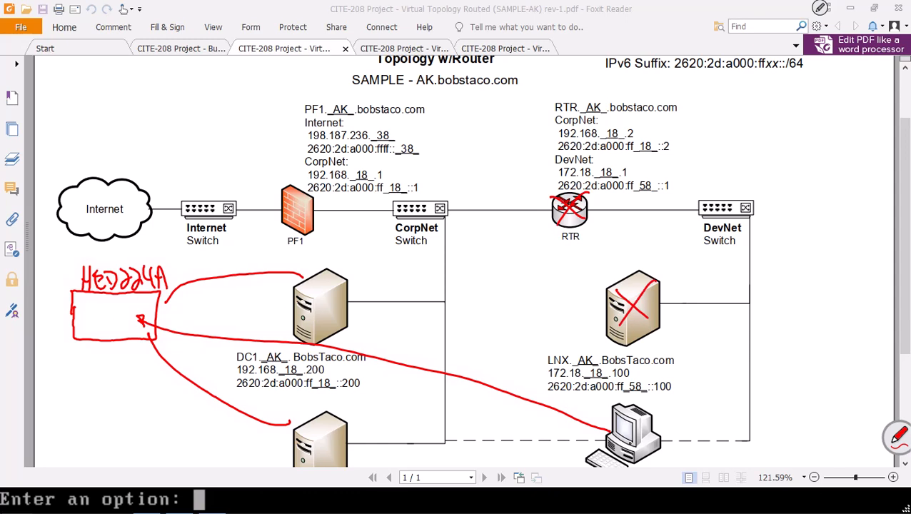
- Link the HED224A box to the Internet cloud through a small box, and erase the whole HED224A sketch with its lines
mouse_move(75, 301)
left_mouse_down()
mouse_move(52, 246)
mouse_move(72, 236)
mouse_move(76, 260)
mouse_move(60, 246)
mouse_move(59, 258)
mouse_move(69, 250)
left_mouse_up()
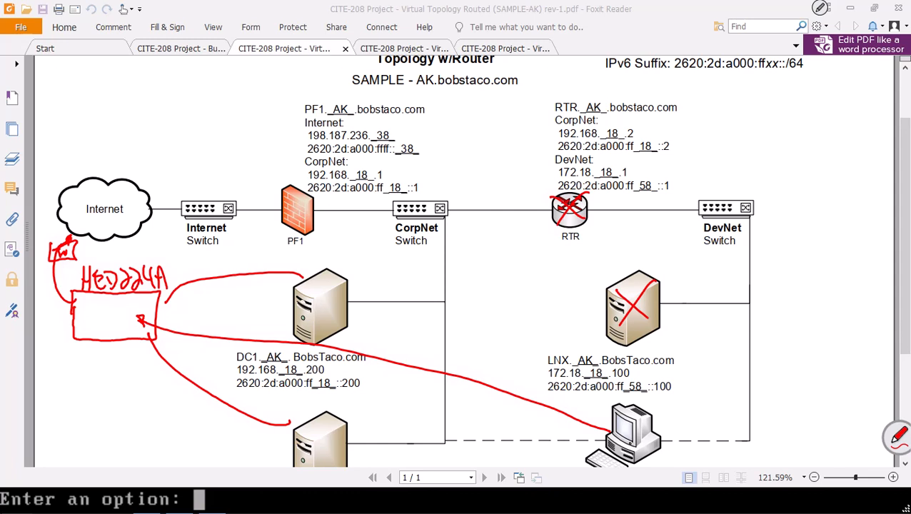
mouse_move(53, 320)
left_mouse_down()
mouse_move(89, 242)
mouse_move(183, 315)
mouse_move(244, 393)
mouse_move(319, 343)
mouse_move(249, 331)
mouse_move(616, 429)
mouse_move(434, 307)
mouse_move(228, 271)
left_mouse_up()
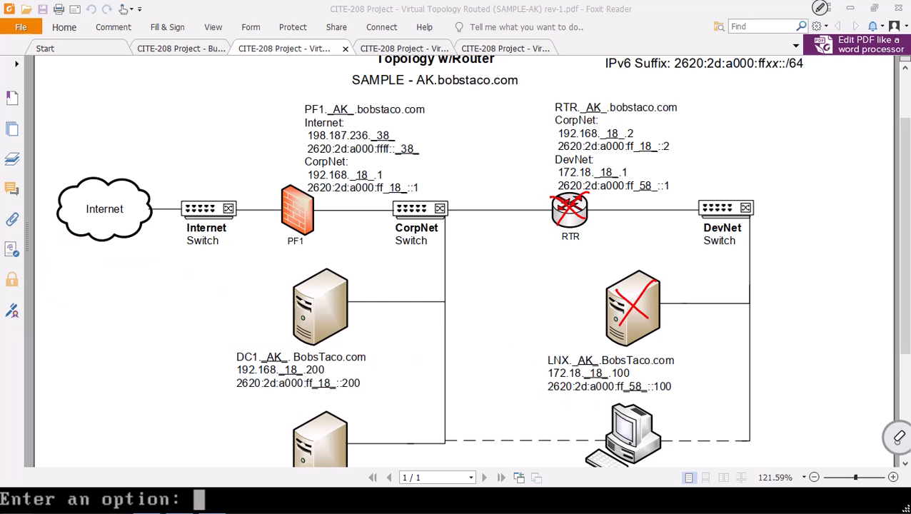
- Draw a green arrow from the client computer to the CorpNet switch and bracket the LNX server's IPv4 and IPv6 addresses
left_click(898, 437)
mouse_move(598, 438)
left_mouse_down()
mouse_move(488, 372)
mouse_move(452, 237)
mouse_move(432, 221)
left_mouse_up()
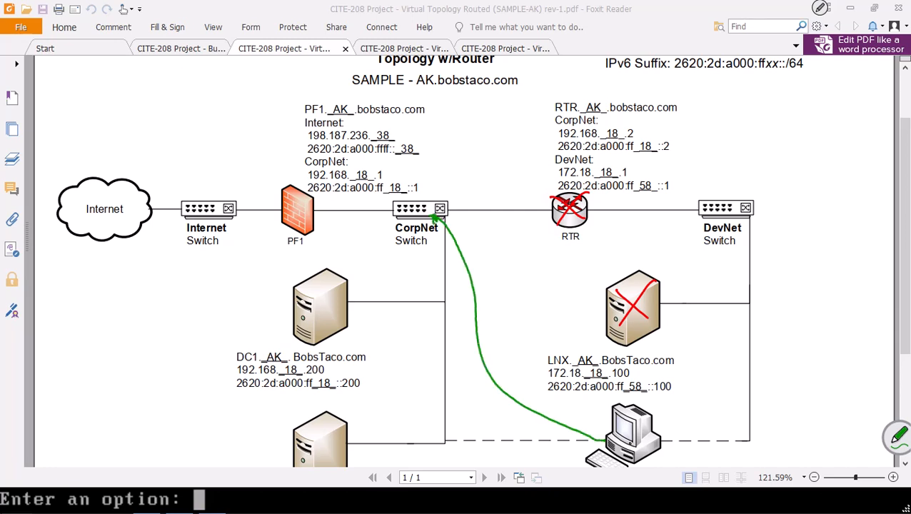
left_click_drag(545, 366, 551, 394)
left_click_drag(668, 379, 671, 394)
left_click_drag(630, 367, 636, 378)
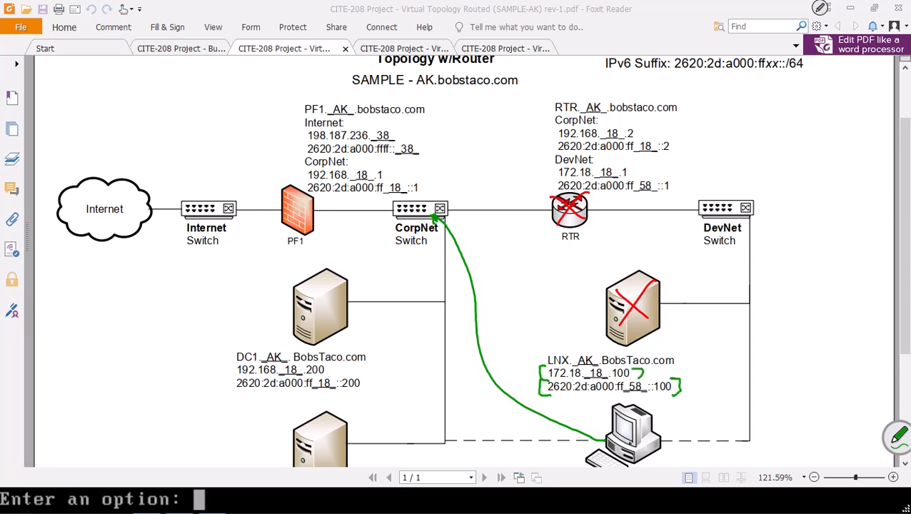
- Sketch a green browser window above the client computer and handwrite the address 192.168.18.1 over it
mouse_move(703, 368)
left_mouse_down()
mouse_move(772, 418)
mouse_move(691, 354)
mouse_move(747, 373)
mouse_move(743, 384)
left_mouse_up()
left_click_drag(723, 394, 751, 392)
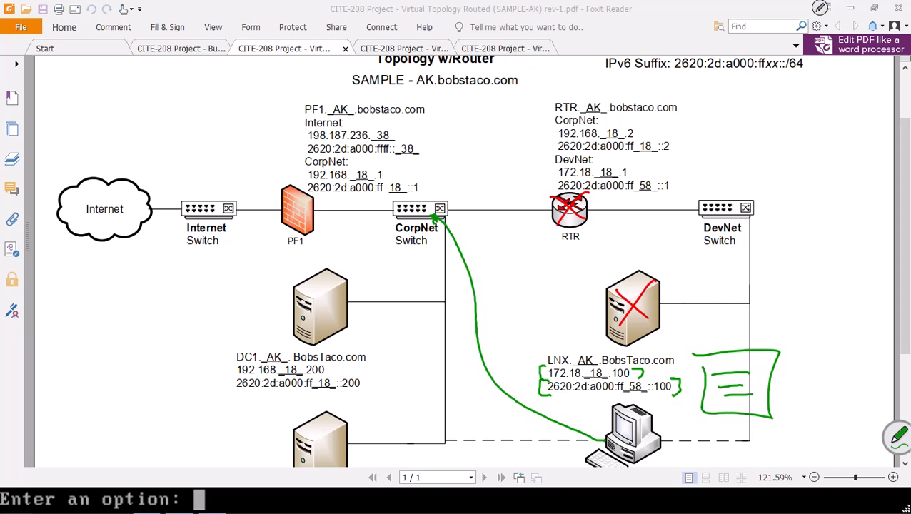
mouse_move(698, 319)
left_mouse_down()
mouse_move(699, 337)
mouse_move(707, 326)
mouse_move(717, 338)
mouse_move(754, 327)
left_mouse_up()
mouse_move(765, 310)
left_mouse_down()
mouse_move(771, 325)
mouse_move(785, 328)
left_mouse_up()
mouse_move(792, 309)
left_mouse_down()
mouse_move(794, 329)
mouse_move(811, 329)
left_mouse_up()
left_click_drag(824, 326, 846, 311)
left_click_drag(854, 328, 865, 331)
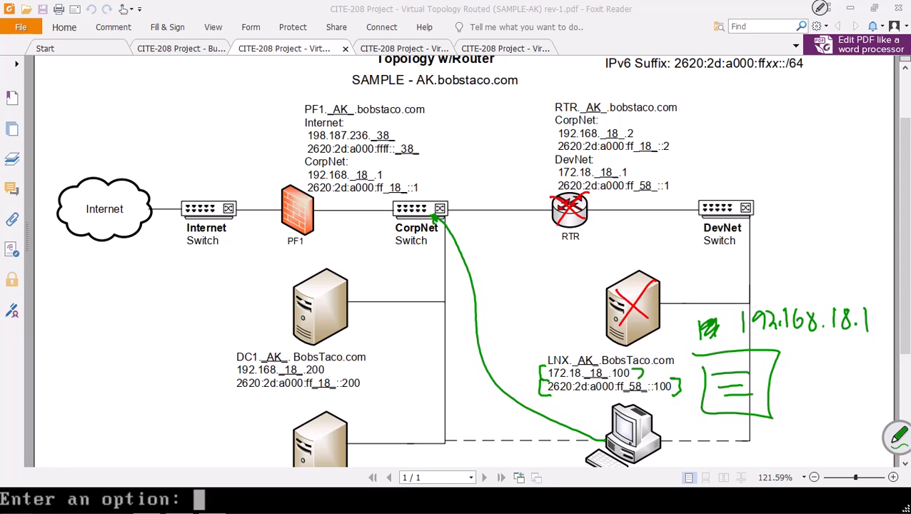
left_click_drag(706, 281, 720, 299)
mouse_move(727, 280)
left_mouse_down()
mouse_move(726, 299)
mouse_move(730, 290)
left_mouse_up()
mouse_move(734, 290)
left_mouse_down()
mouse_move(736, 304)
mouse_move(737, 294)
left_mouse_up()
mouse_move(750, 282)
left_mouse_down()
mouse_move(744, 293)
mouse_move(764, 296)
left_mouse_up()
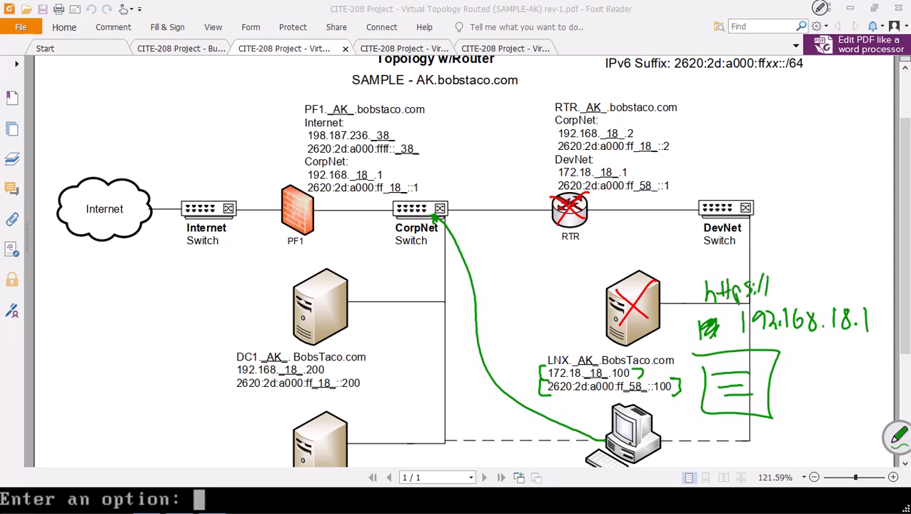
left_click_drag(728, 337, 880, 340)
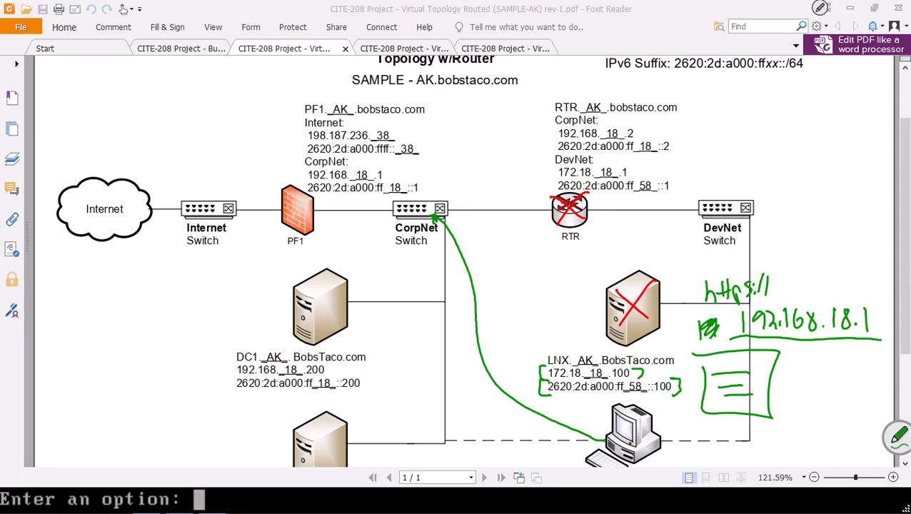
- In the Build Guide PDF, clear the old ink, underline PF1's default username and password, and tick the change-password line
left_click(143, 48)
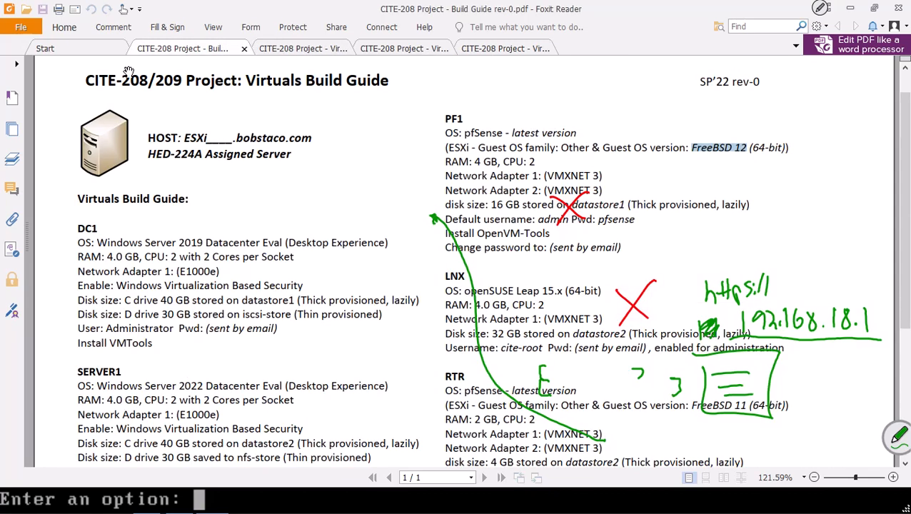
mouse_move(431, 209)
left_mouse_down()
mouse_move(526, 389)
mouse_move(592, 440)
mouse_move(471, 357)
mouse_move(553, 393)
mouse_move(736, 379)
mouse_move(722, 345)
mouse_move(771, 385)
mouse_move(732, 406)
mouse_move(864, 319)
mouse_move(794, 334)
mouse_move(761, 299)
mouse_move(711, 294)
mouse_move(712, 341)
mouse_move(621, 240)
mouse_move(533, 200)
left_mouse_up()
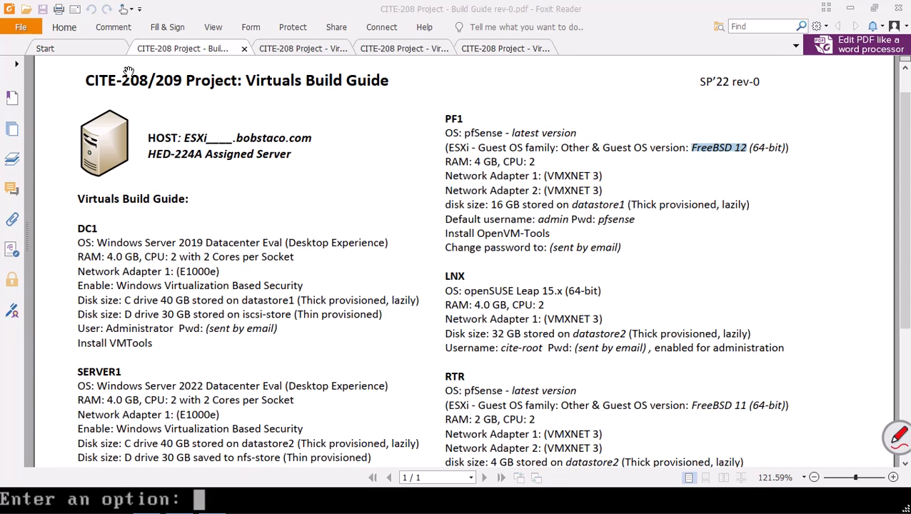
left_click_drag(528, 227, 637, 226)
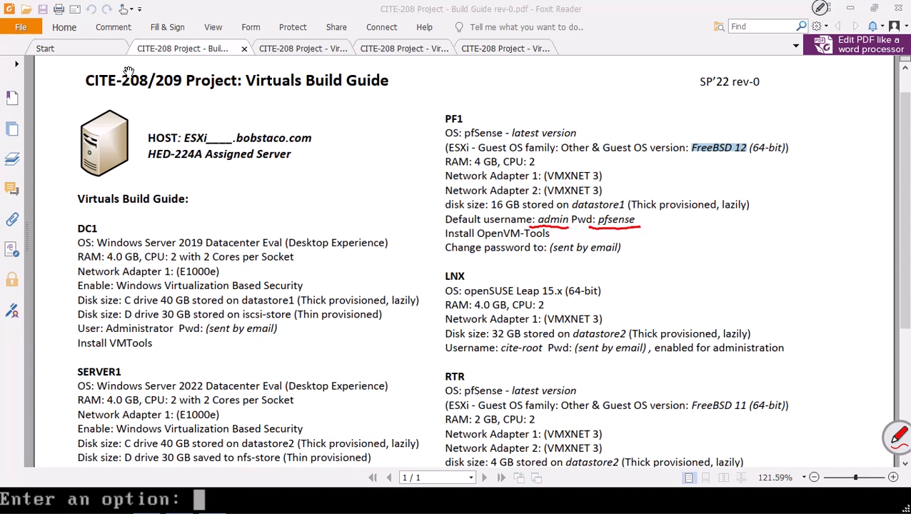
left_click_drag(606, 234, 602, 243)
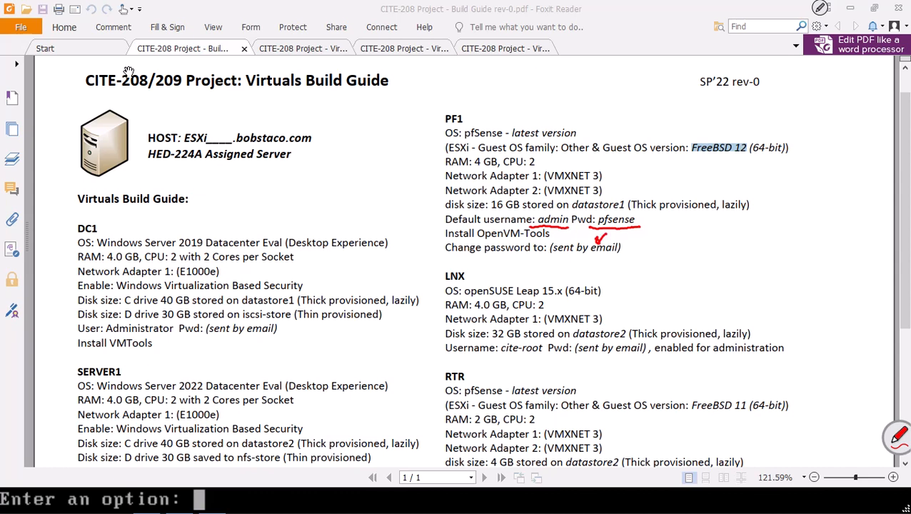